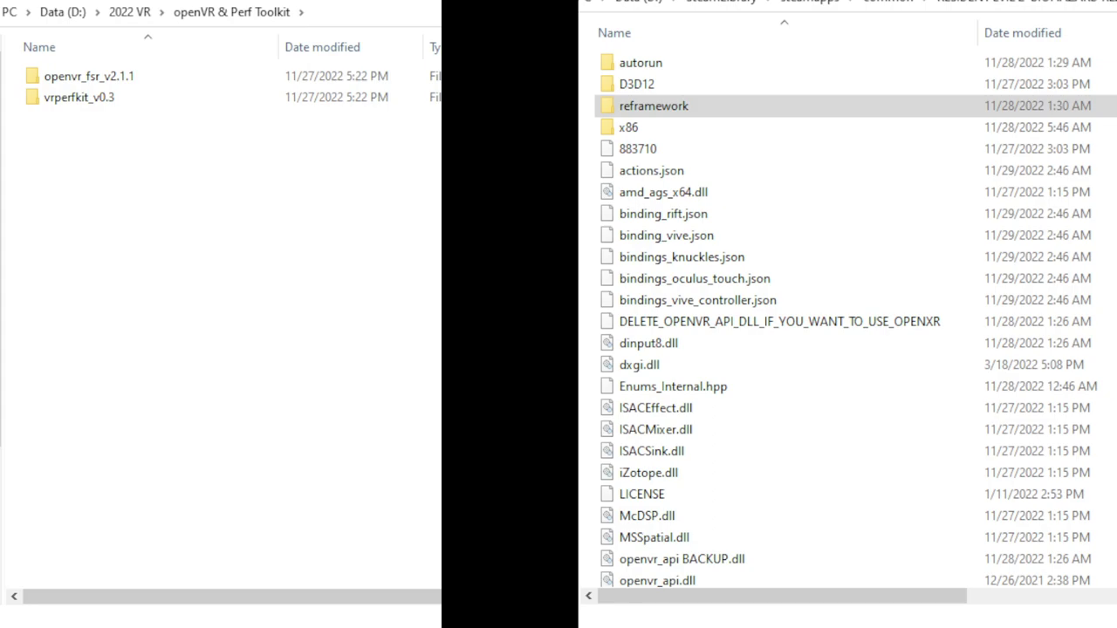
- Open the openvr_fsr_v2.1.1 folder and select all of its files
double_click(89, 77)
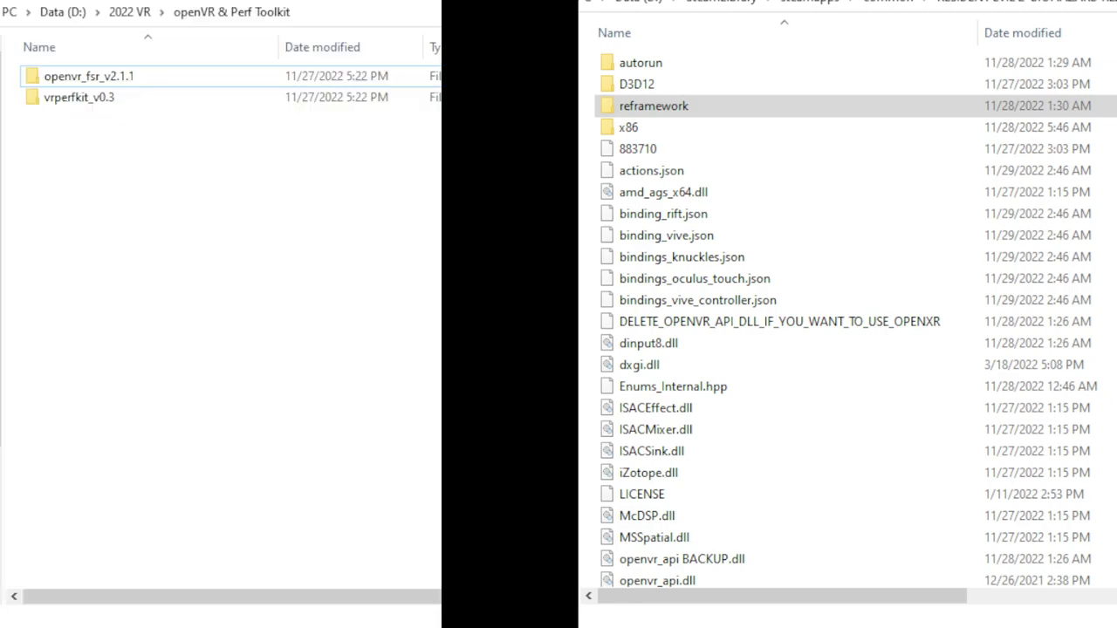
key("space")
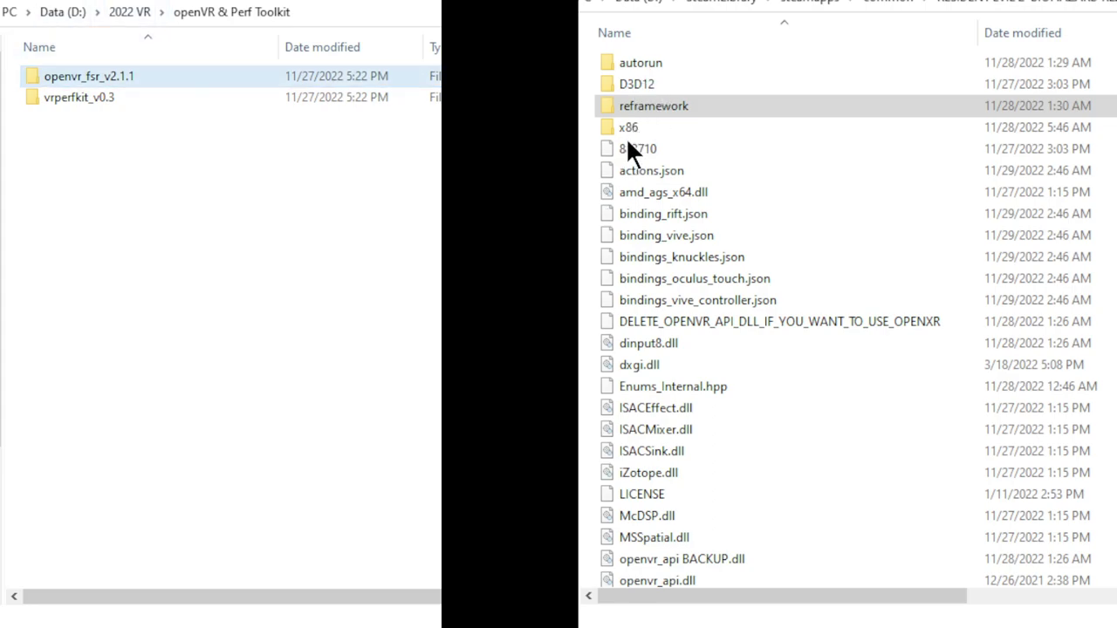
key("Return")
left_click_drag(104, 175, 37, 60)
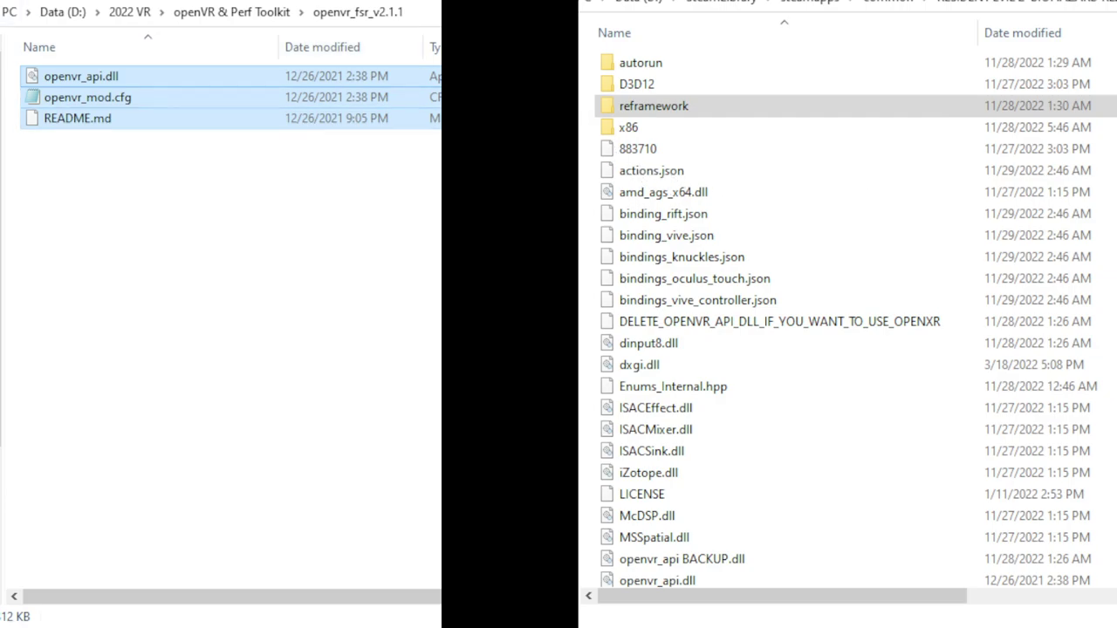
- Select everything inside the vrperfkit_v0.3 folder, then return to the openVR & Perf Toolkit folder
key("alt+Left")
double_click(77, 97)
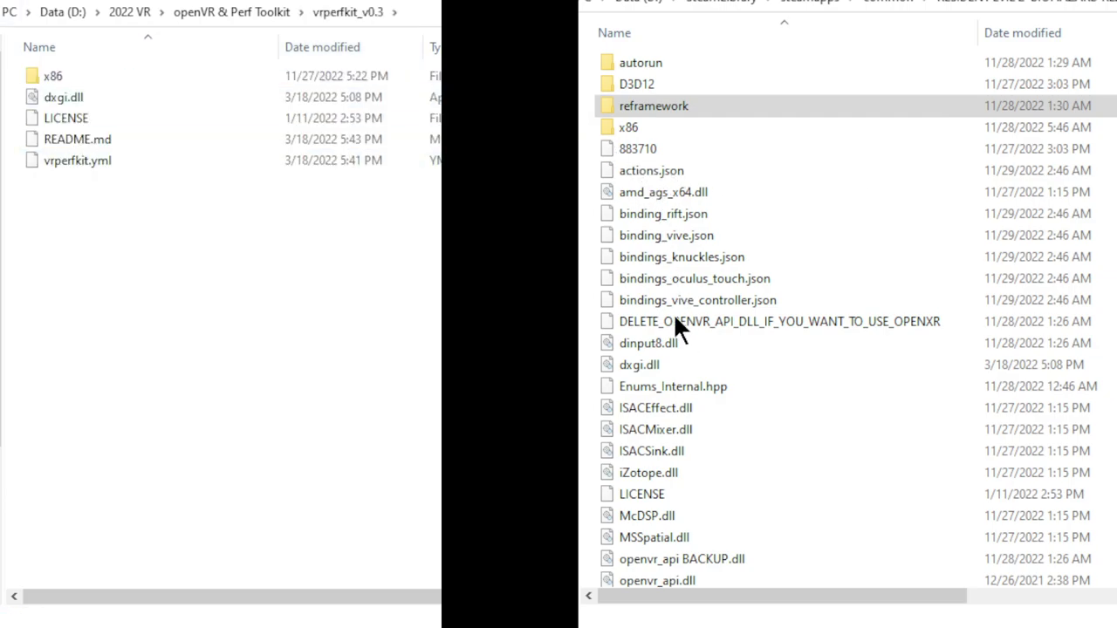
key("ctrl+a")
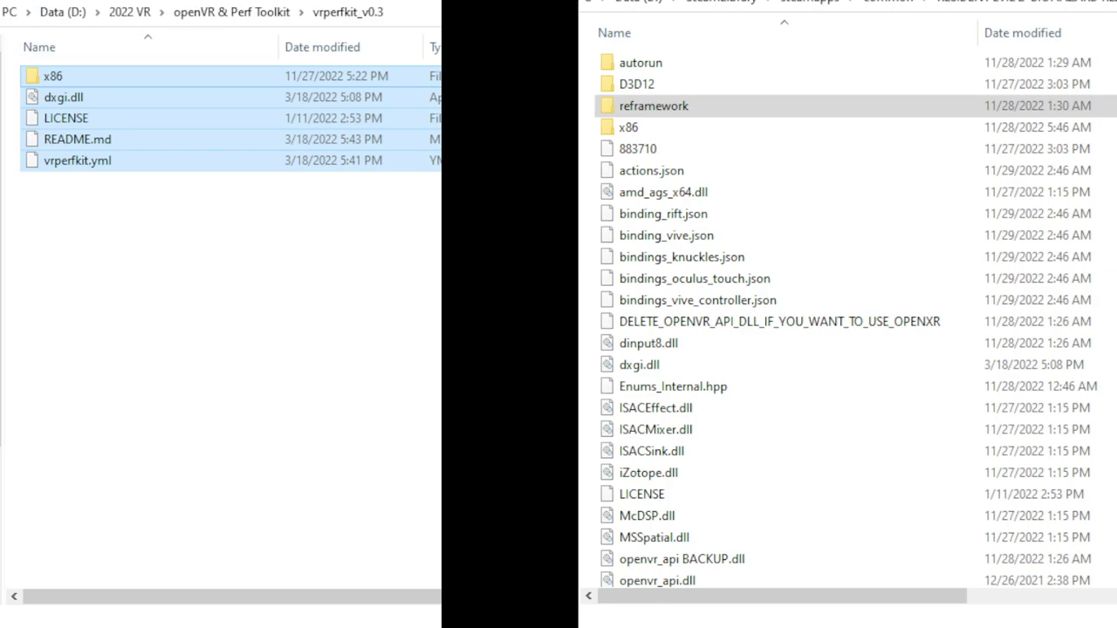
key("alt+Left")
- Look through the game folder for the installed mod files and select re2_fw_config.txt
left_click(654, 237)
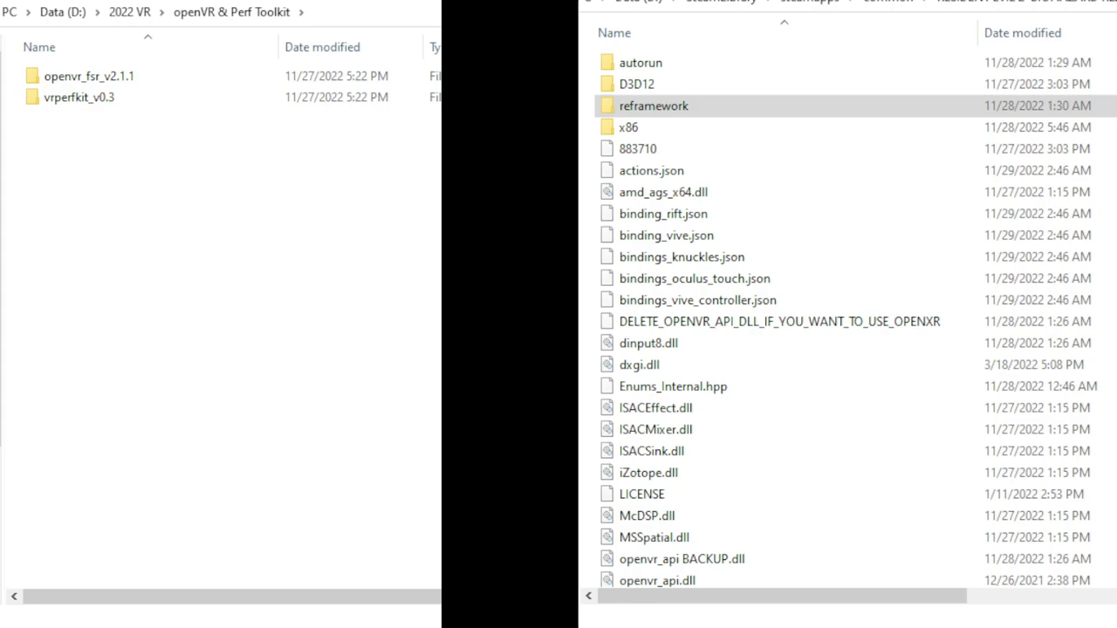
left_click(825, 616)
scroll(847, 314, "down", 8)
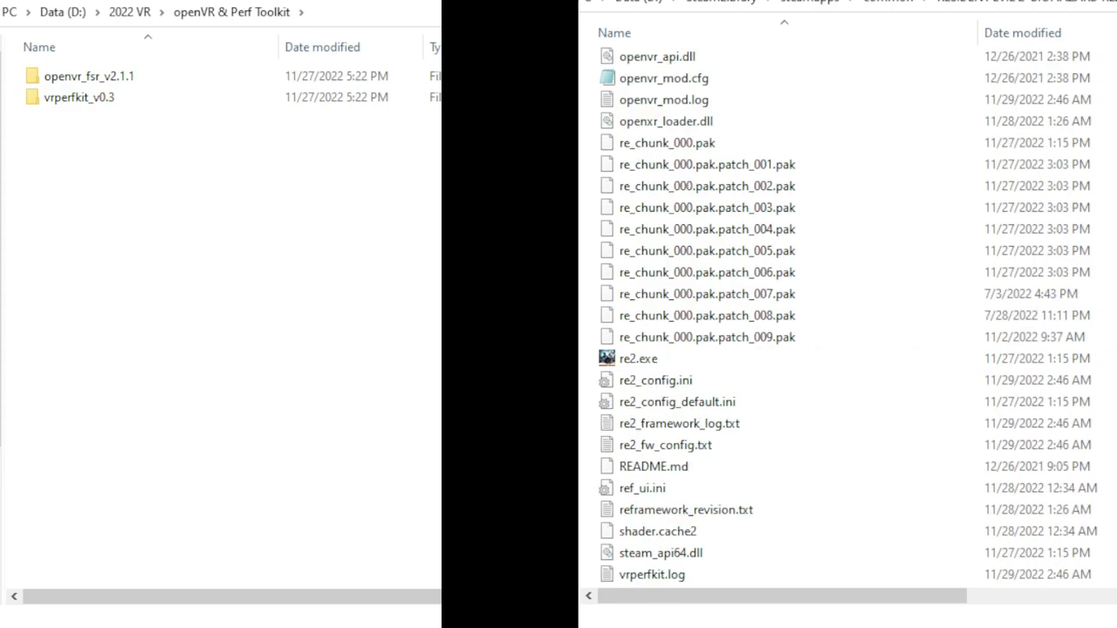
scroll(847, 314, "down", 1)
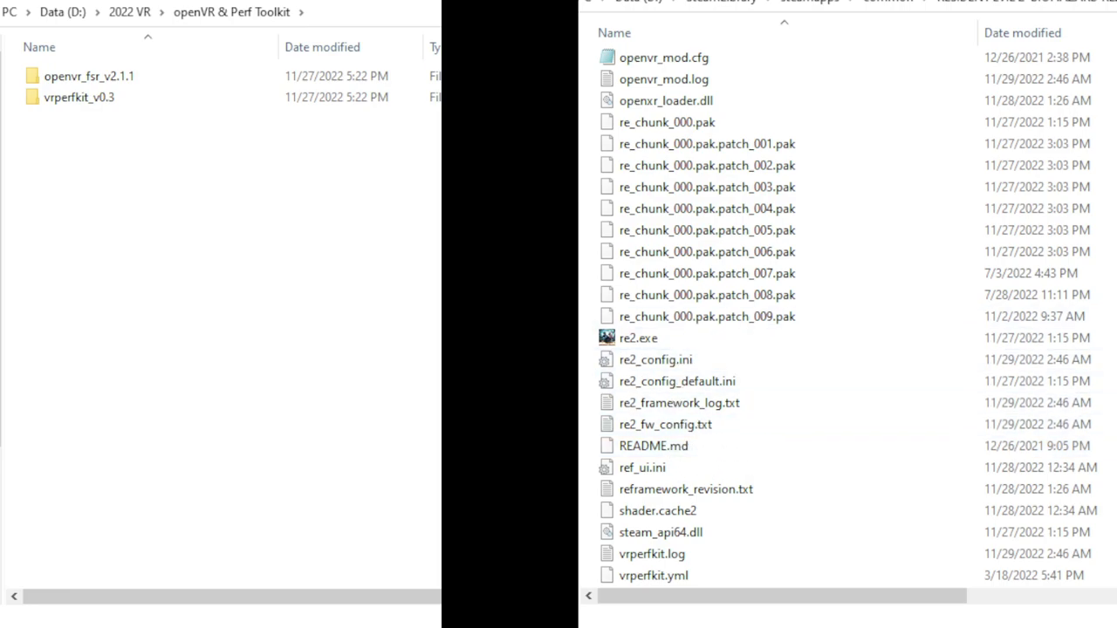
left_click(737, 425)
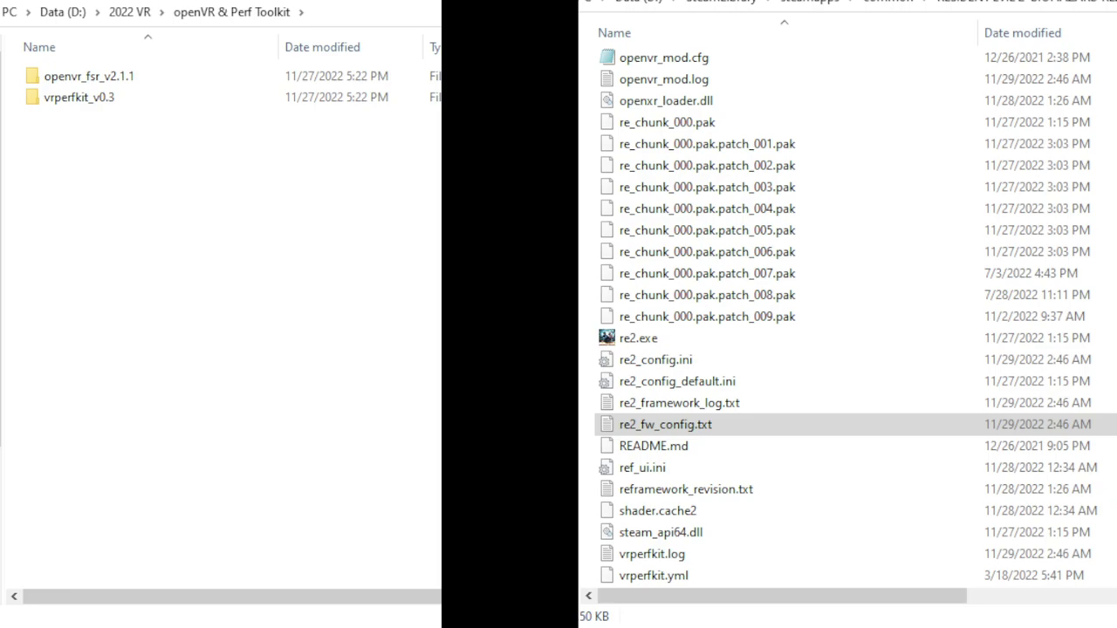
key("alt+Tab")
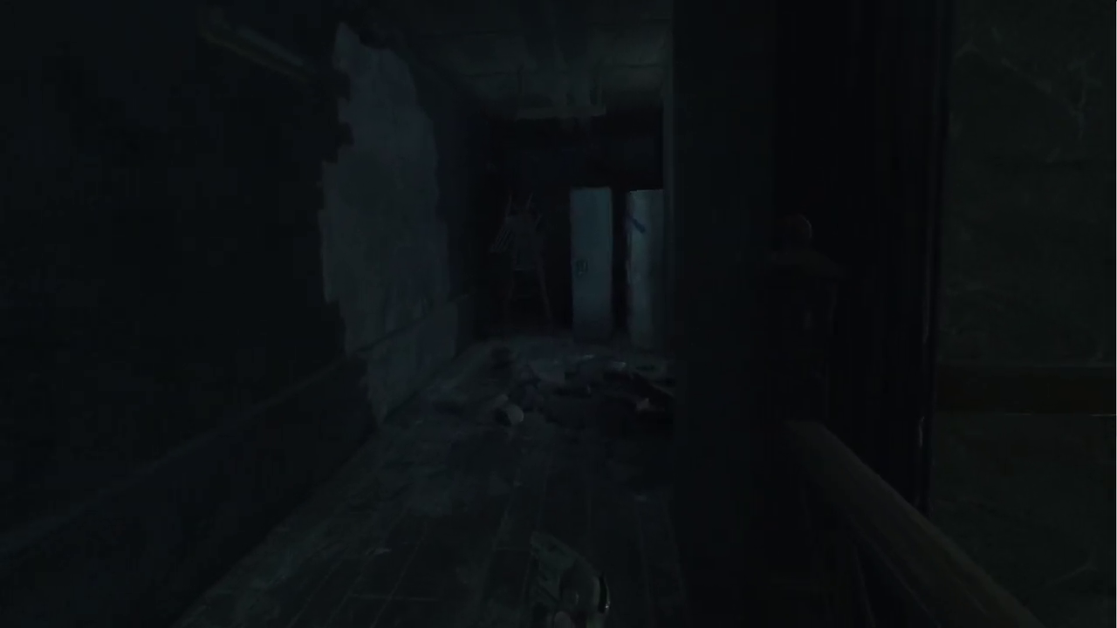
key("w")
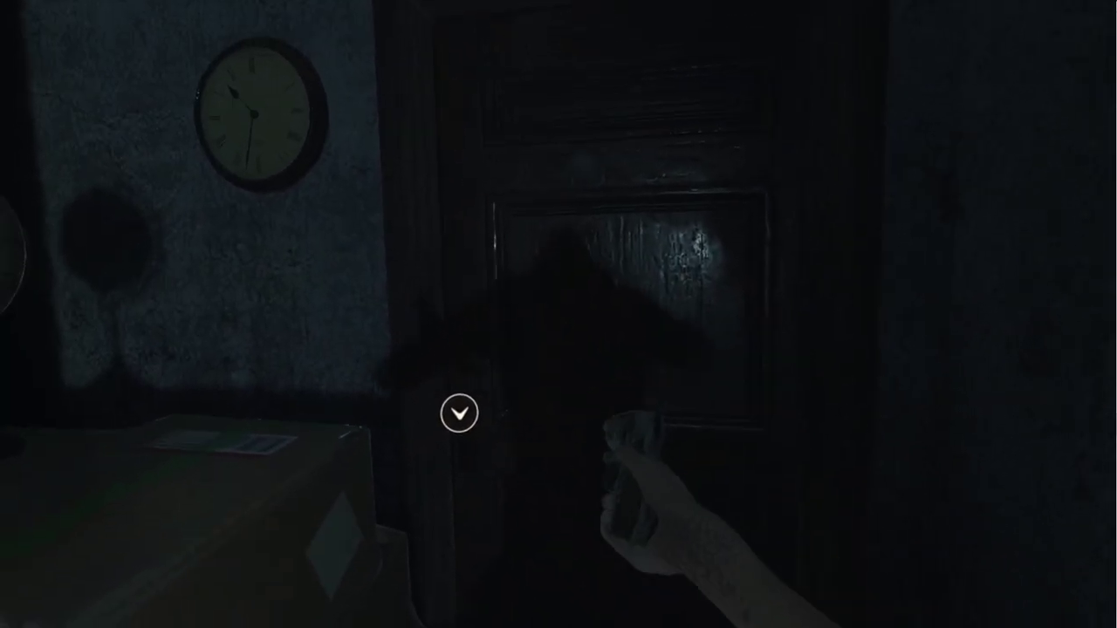
key("f")
key("w")
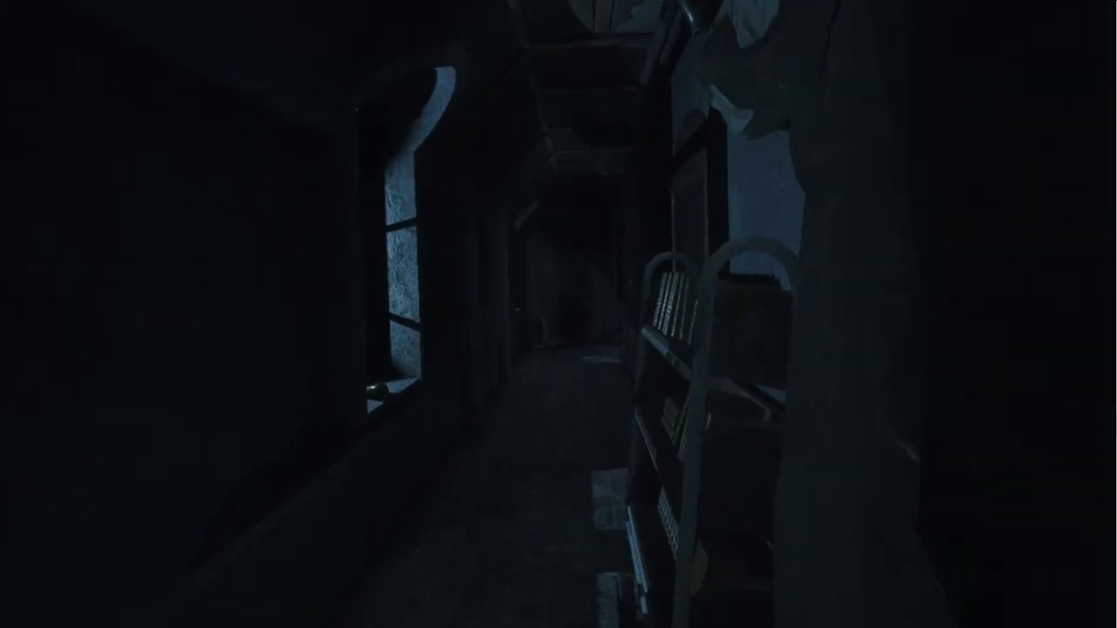
key("w")
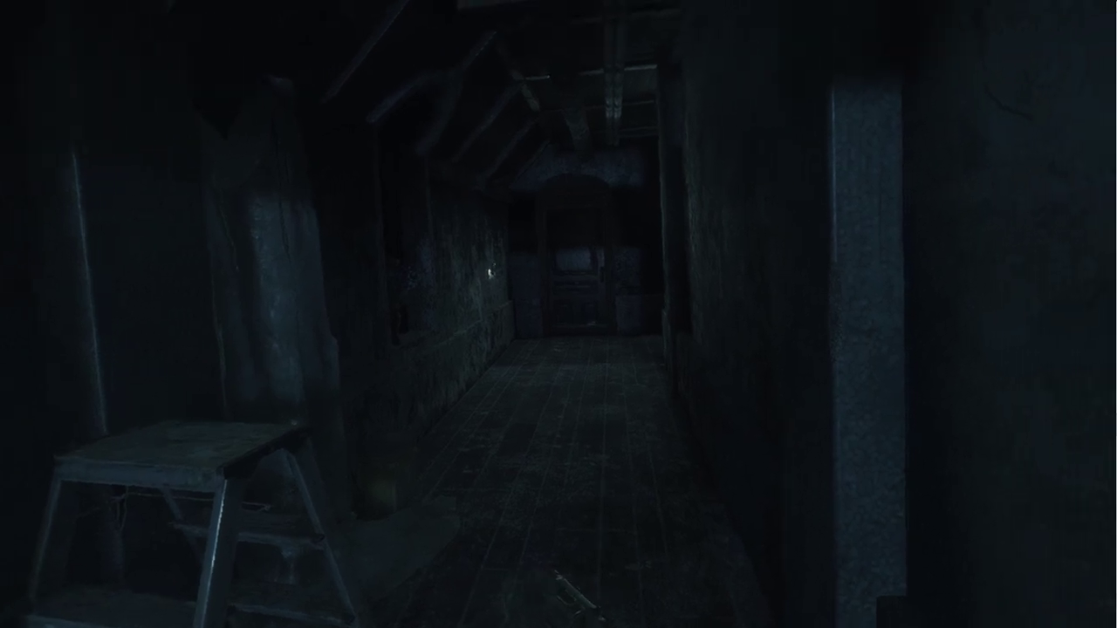
key("w")
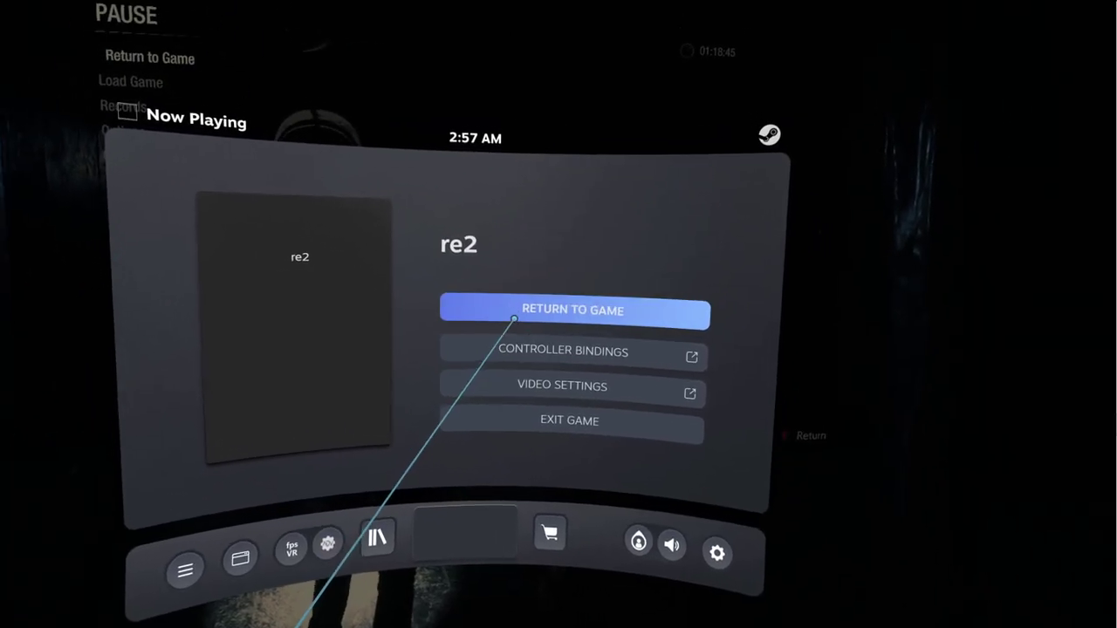
- Return to the paused game and switch Camera Wobble off in the Camera options
left_click(514, 296)
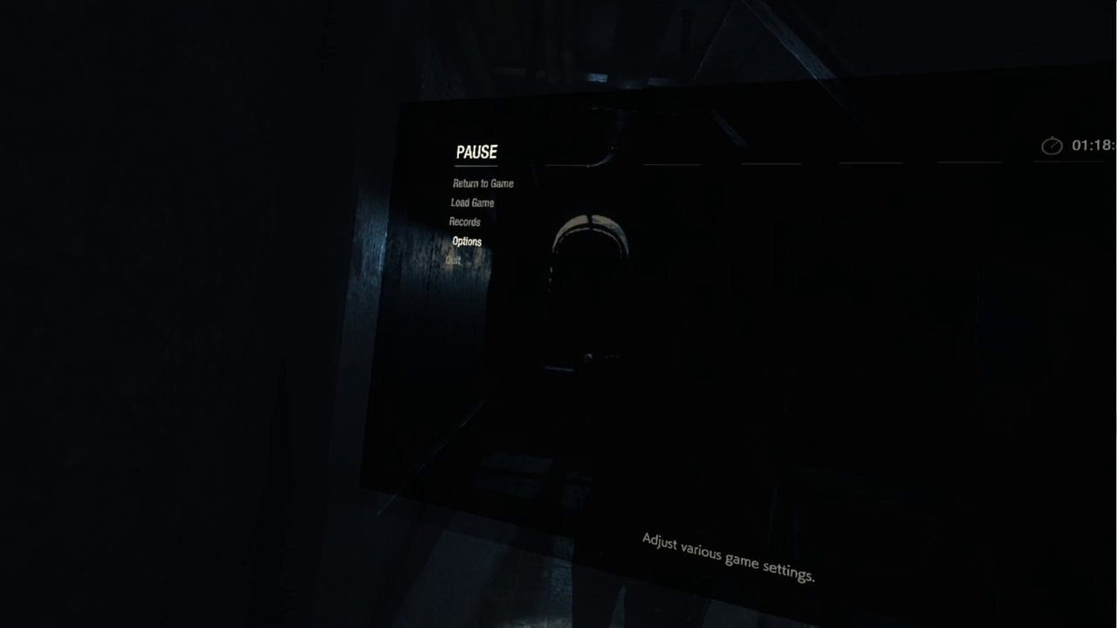
key("Down")
key("Return")
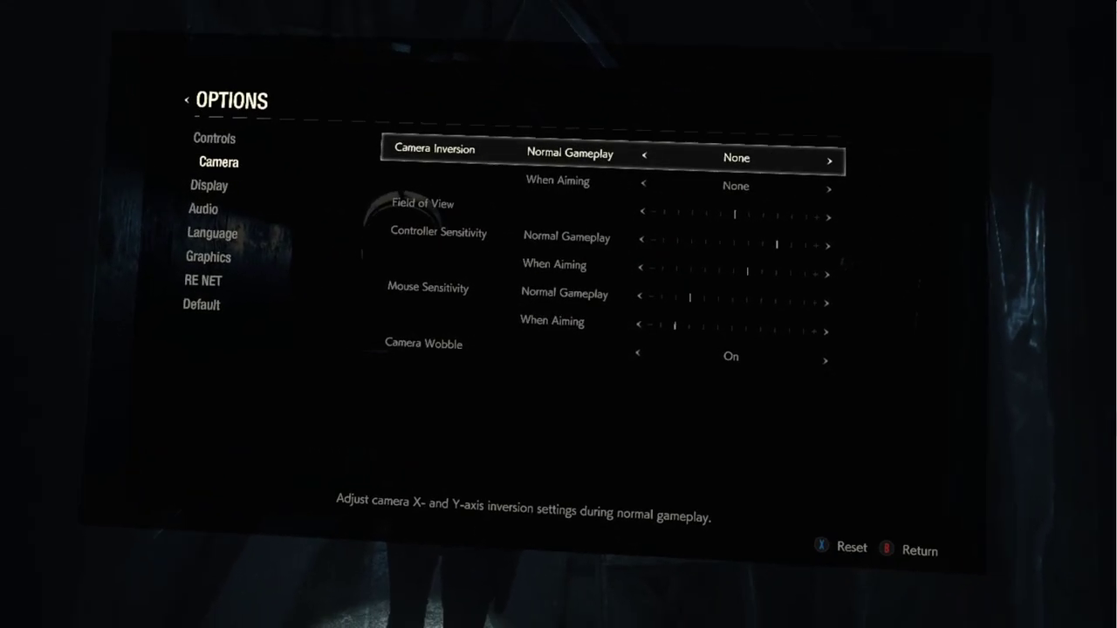
key("Down")
key("Down")
key("Down")
key("Down")
key("Down")
key("Down")
key("Down")
key("Right")
key("Down")
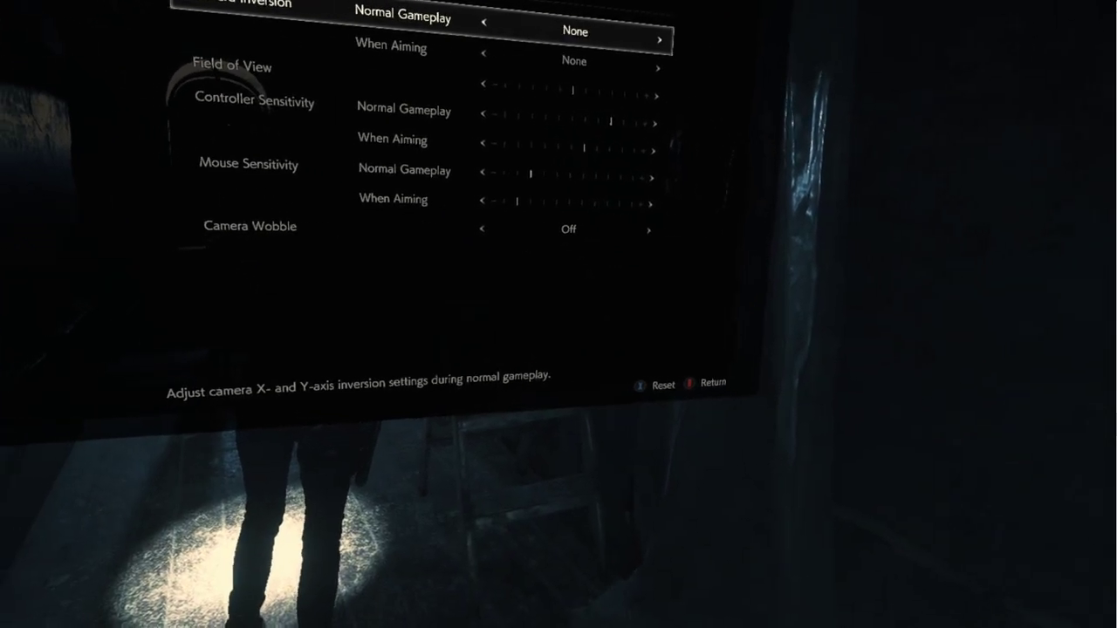
key("Escape")
key("Escape")
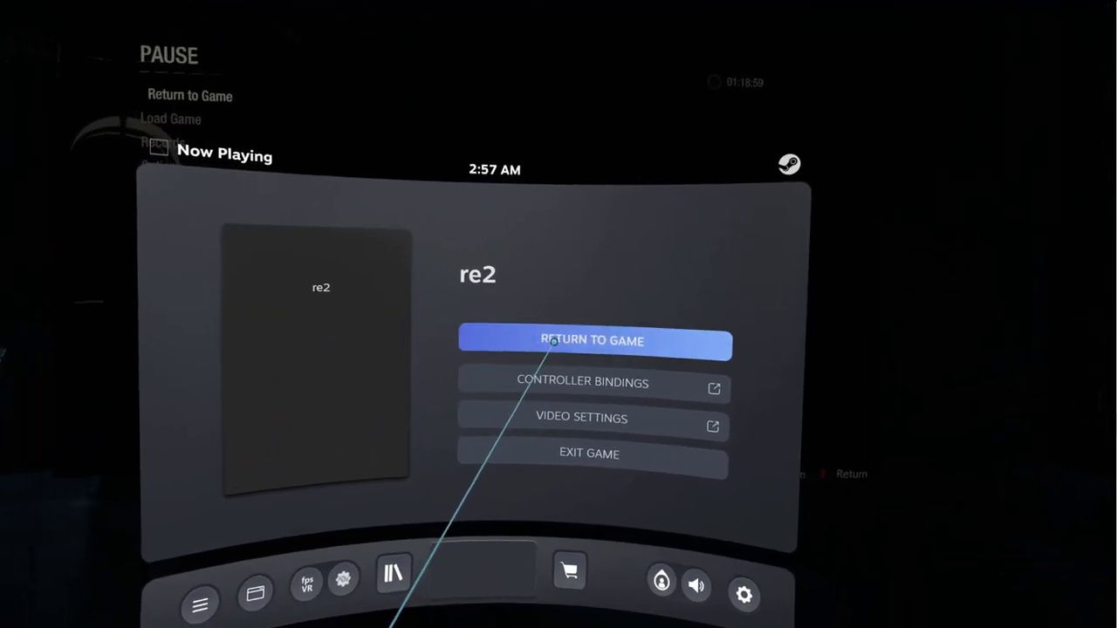
- Return to the paused game from the VR dashboard and open the Graphics options
left_click(556, 343)
key("Down")
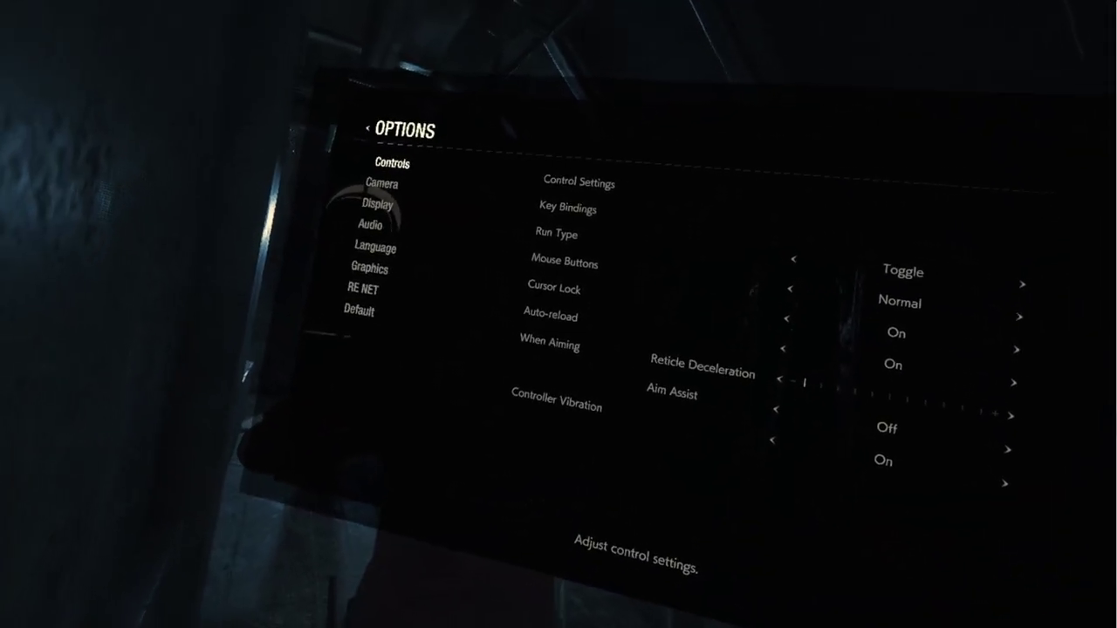
key("Down")
key("Down")
key("Down")
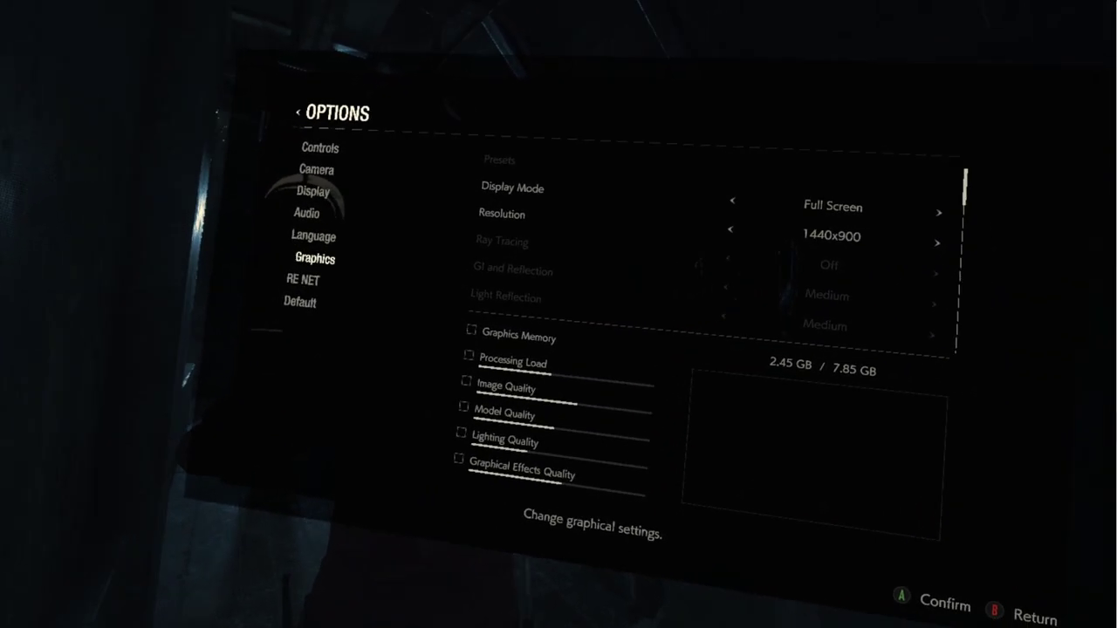
key("Return")
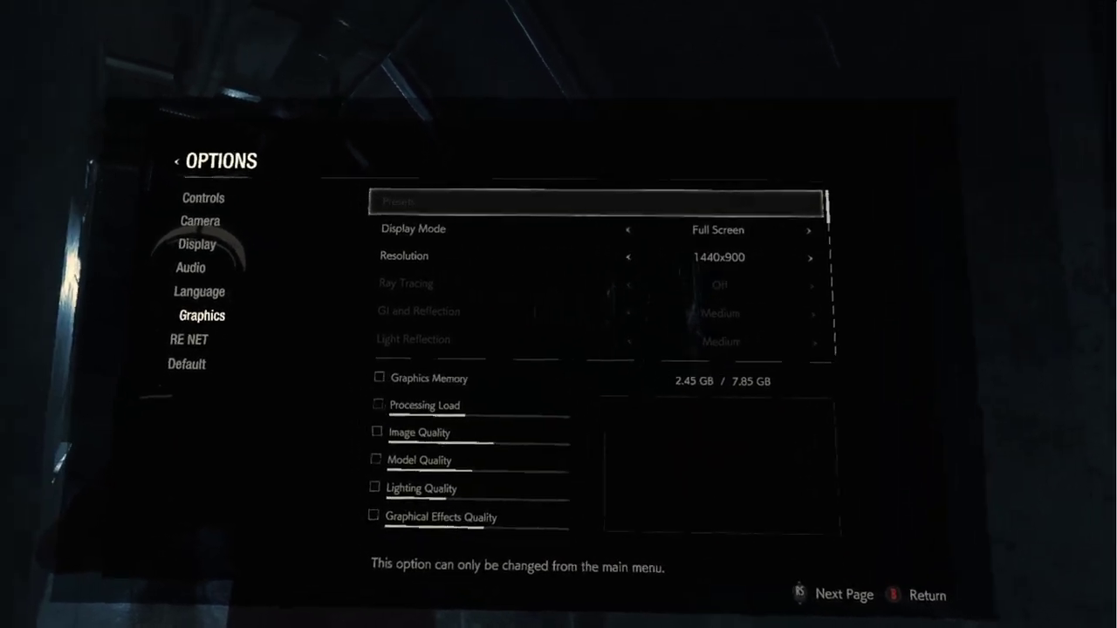
- Review the graphics settings from Display Mode and Resolution through V-Sync, Anti-aliasing and Texture Quality
key("Down")
key("Down")
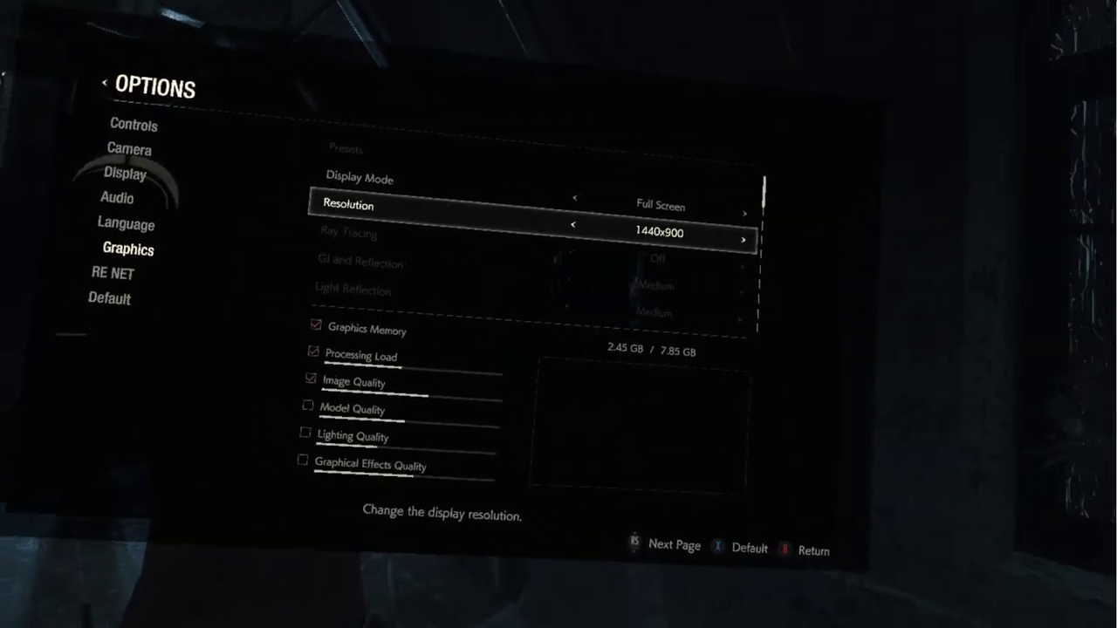
key("Down")
key("Down")
key("Down")
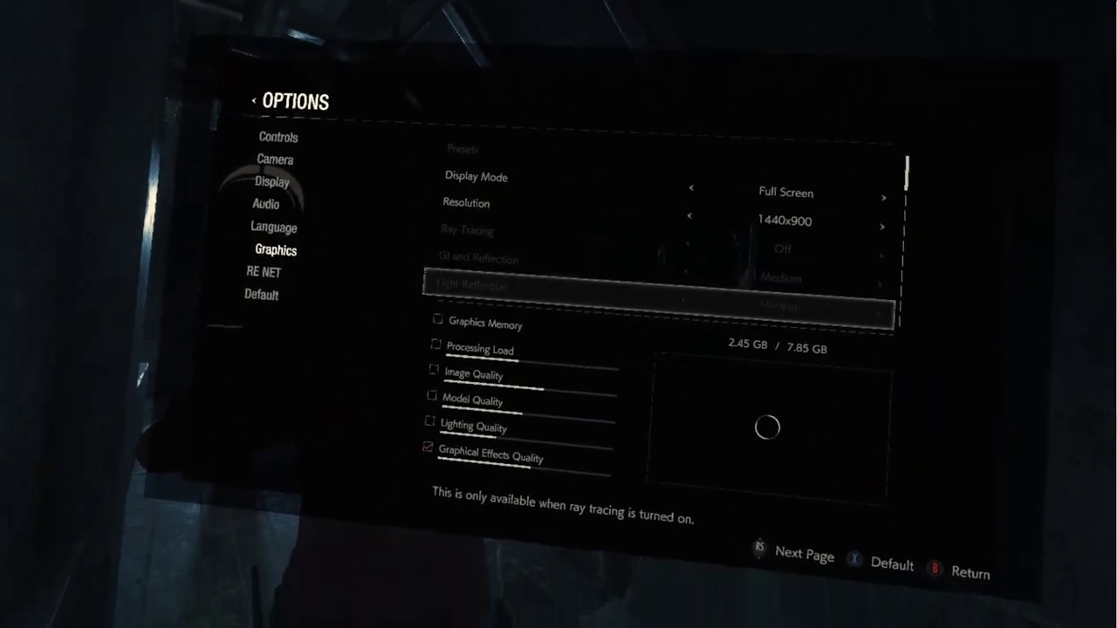
key("Down")
key("Down")
key("Down")
key("Down")
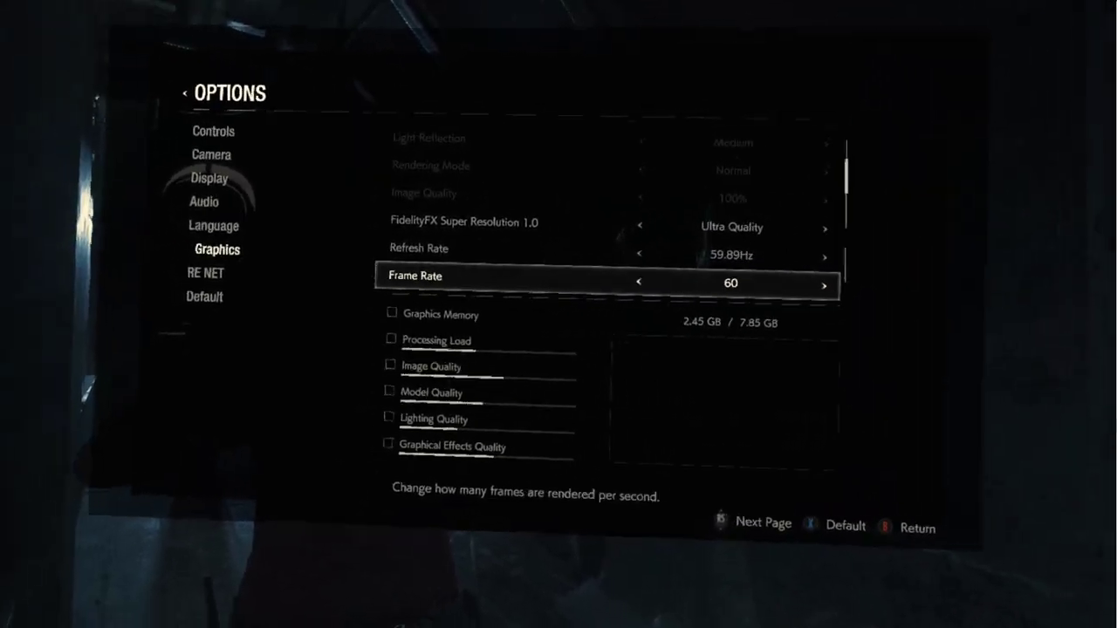
key("Down")
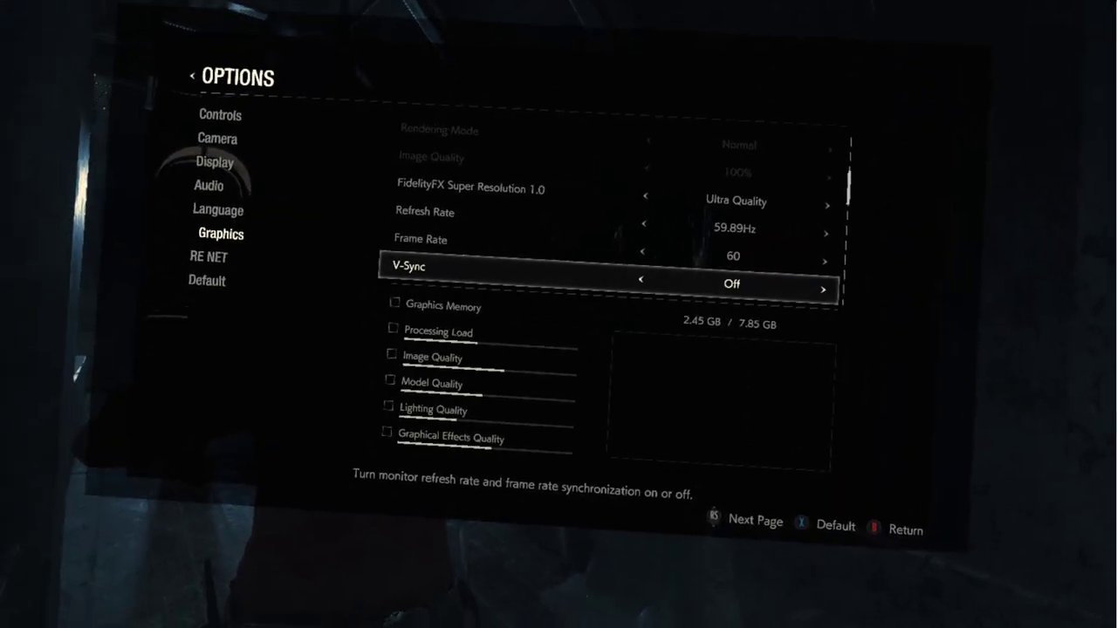
key("Down")
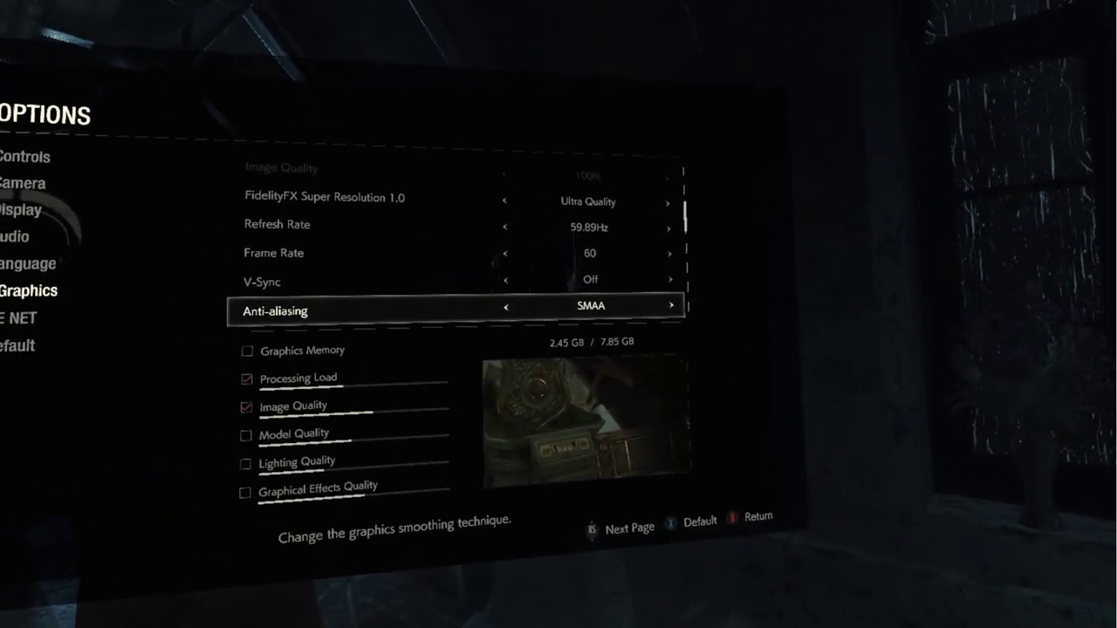
key("Down")
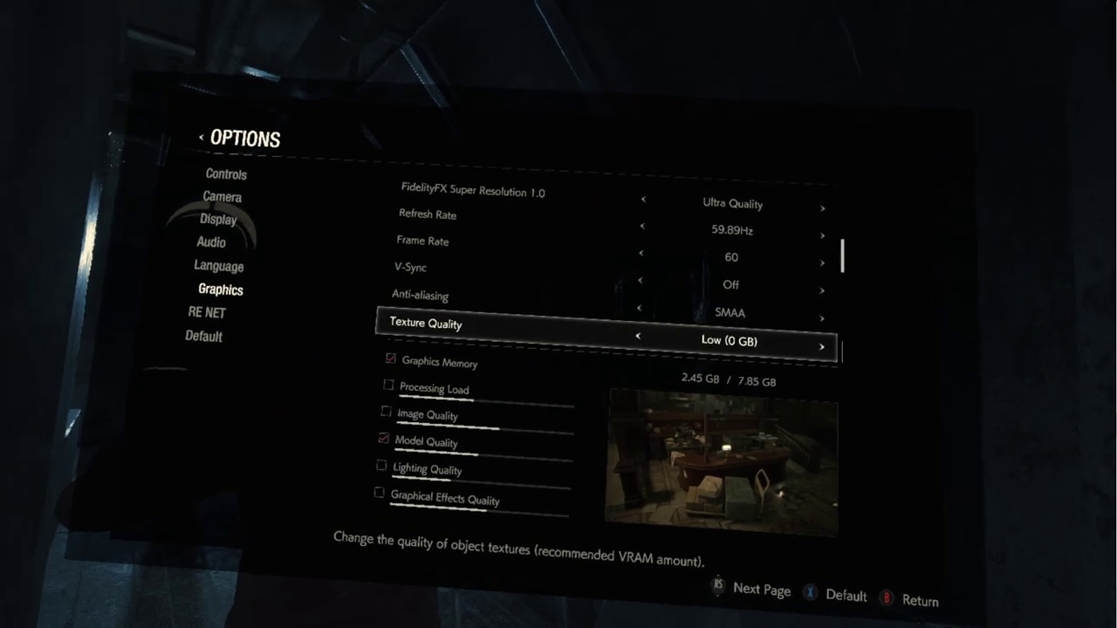
- Try Texture Quality at Medium (0.25 GB) and restore it to Low (0 GB)
key("Up")
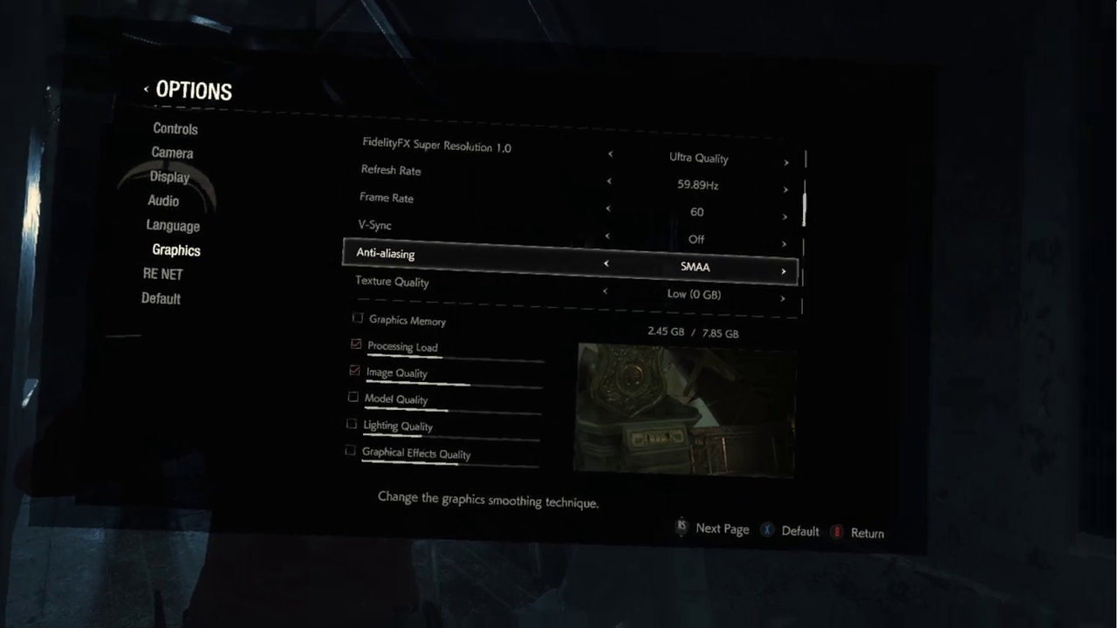
key("Down")
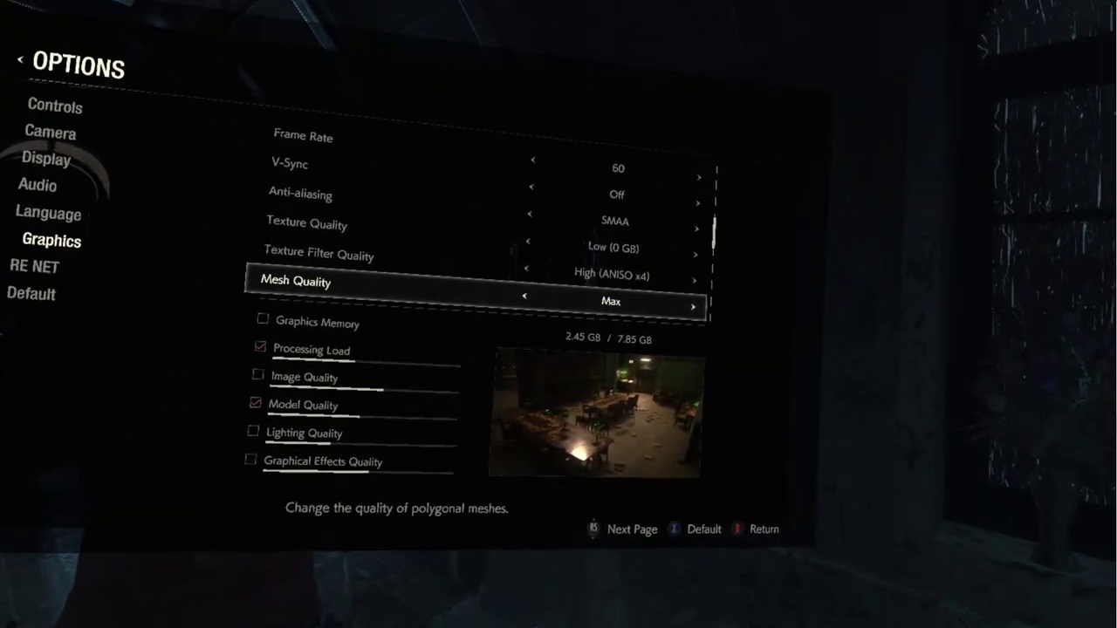
key("Up")
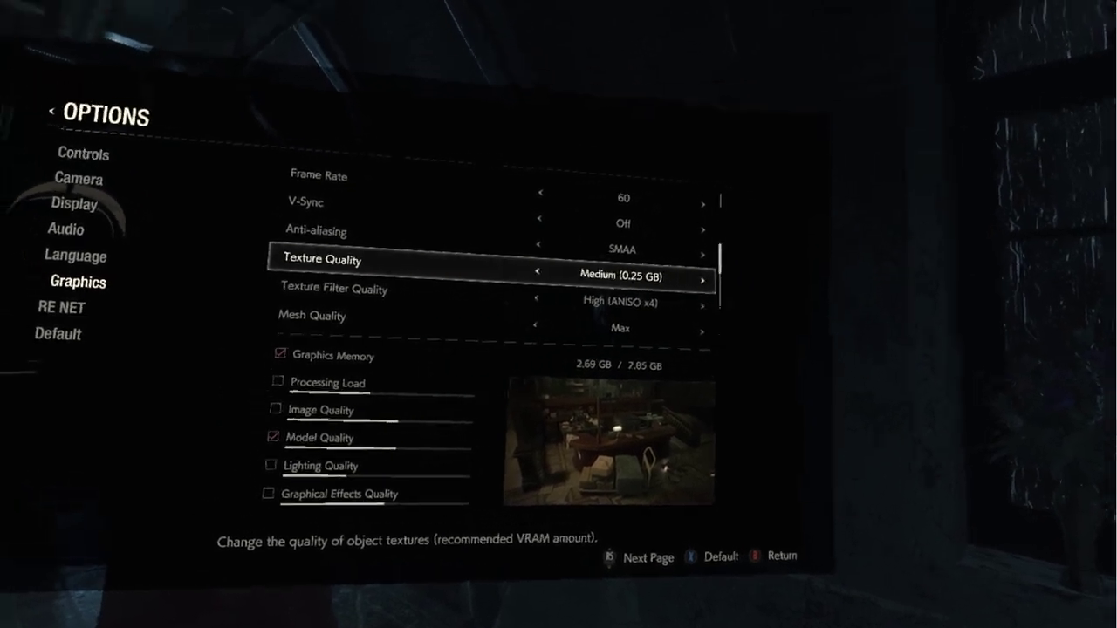
key("Left")
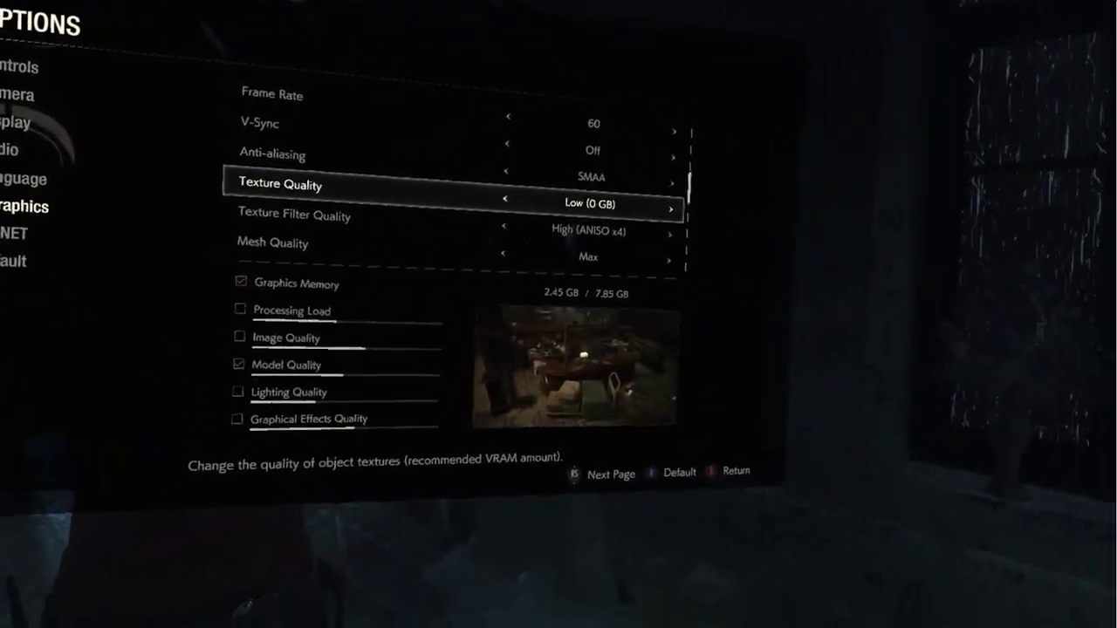
- Review the remaining graphics settings from Texture Filter Quality through the shadow, lighting and Bloom options to Film Noise
key("Down")
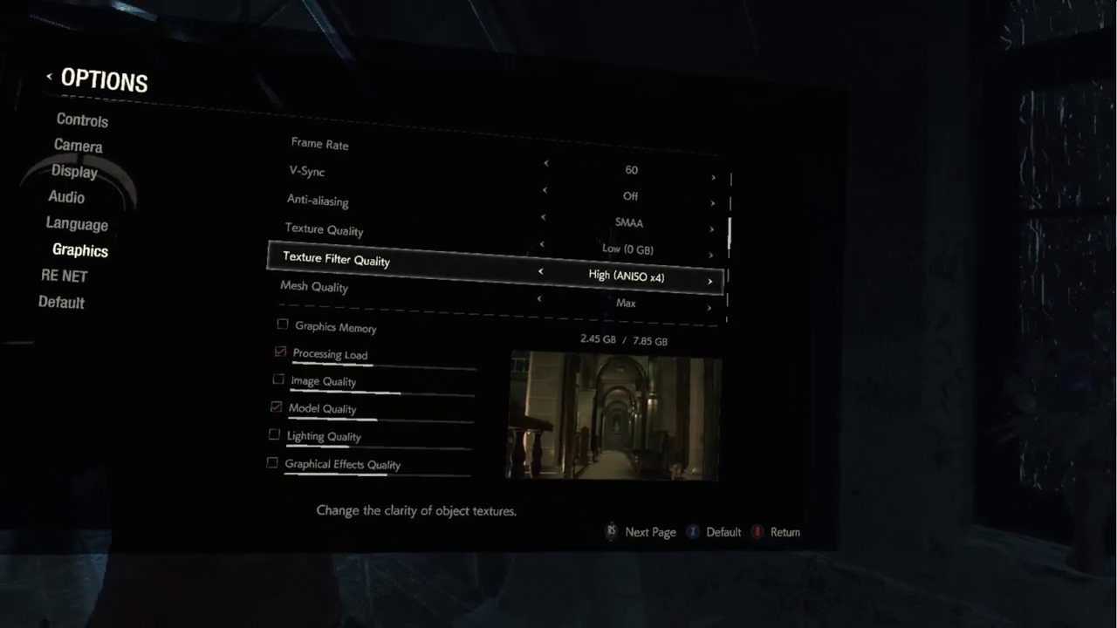
key("Down")
key("Down")
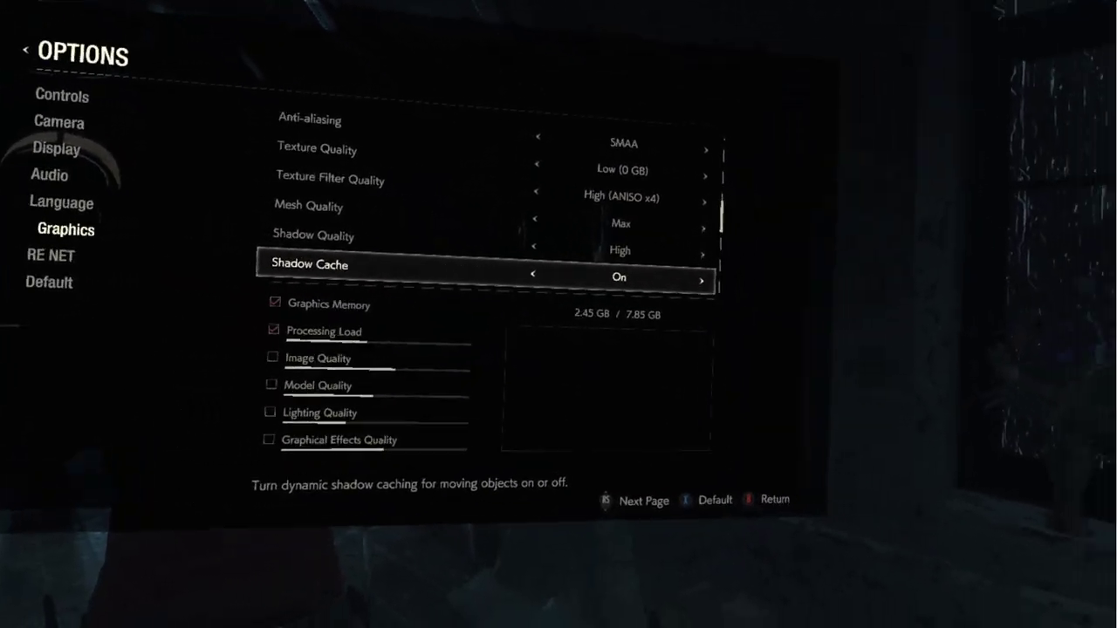
key("Down")
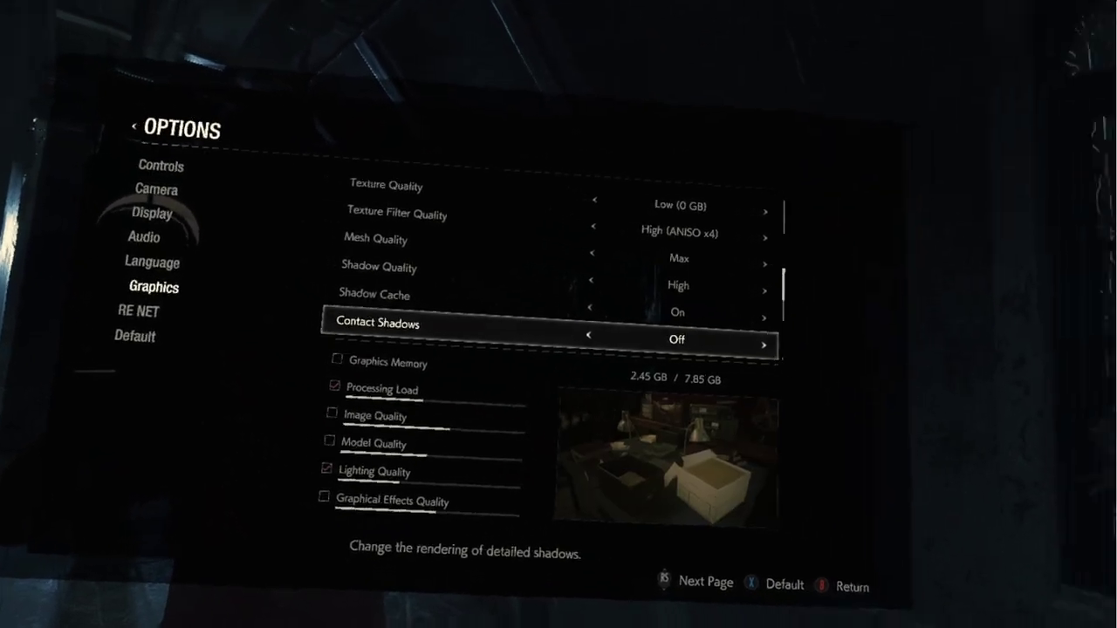
key("Down")
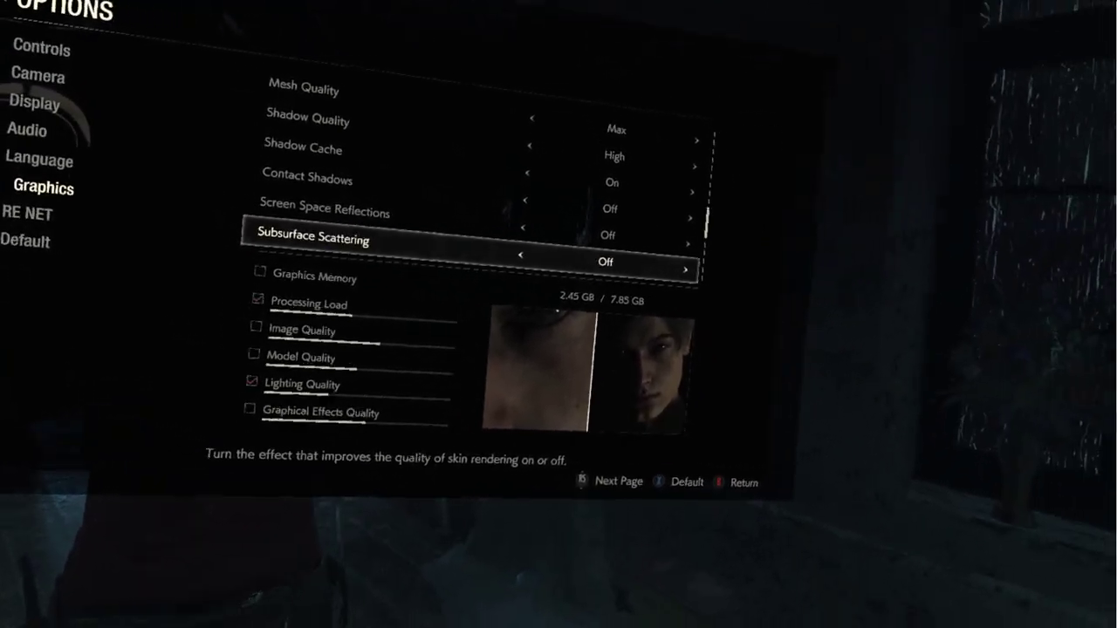
key("Down")
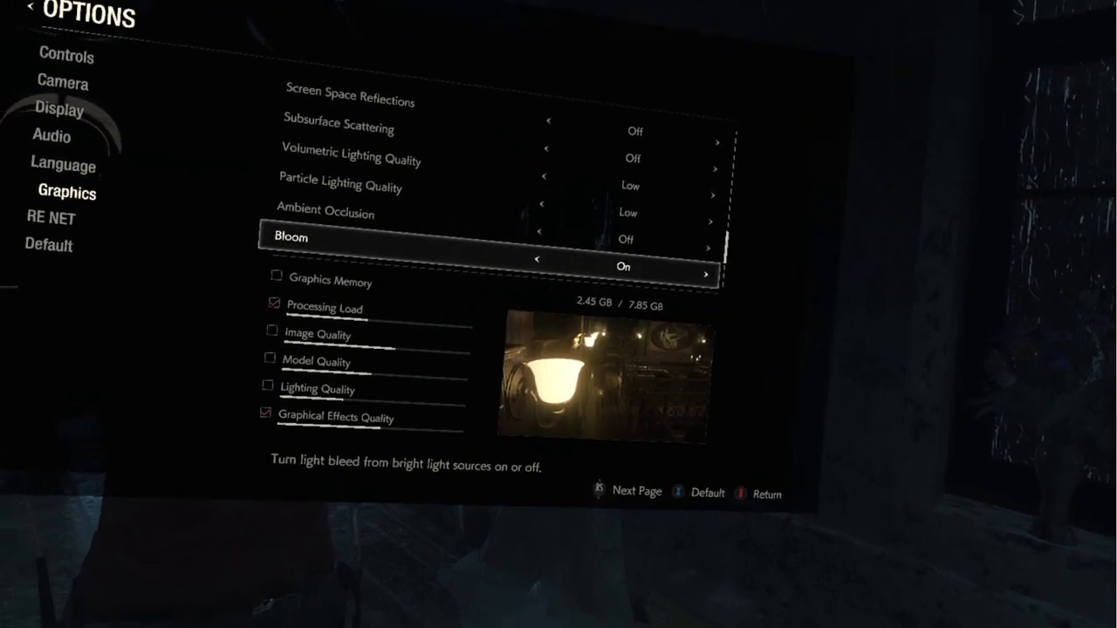
key("Down")
key("Down")
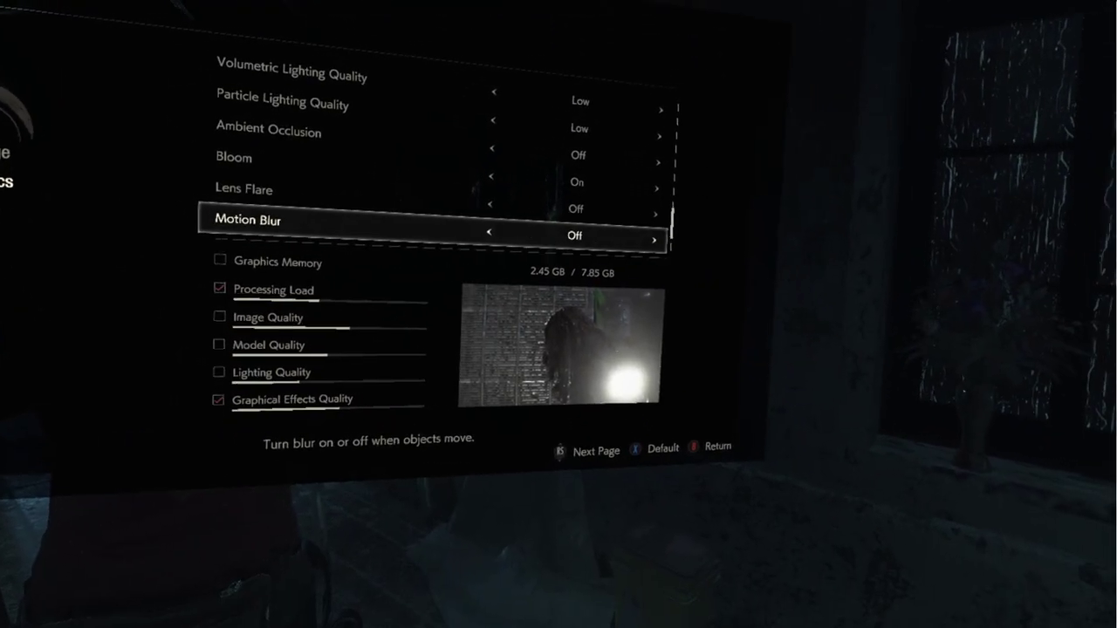
key("Down")
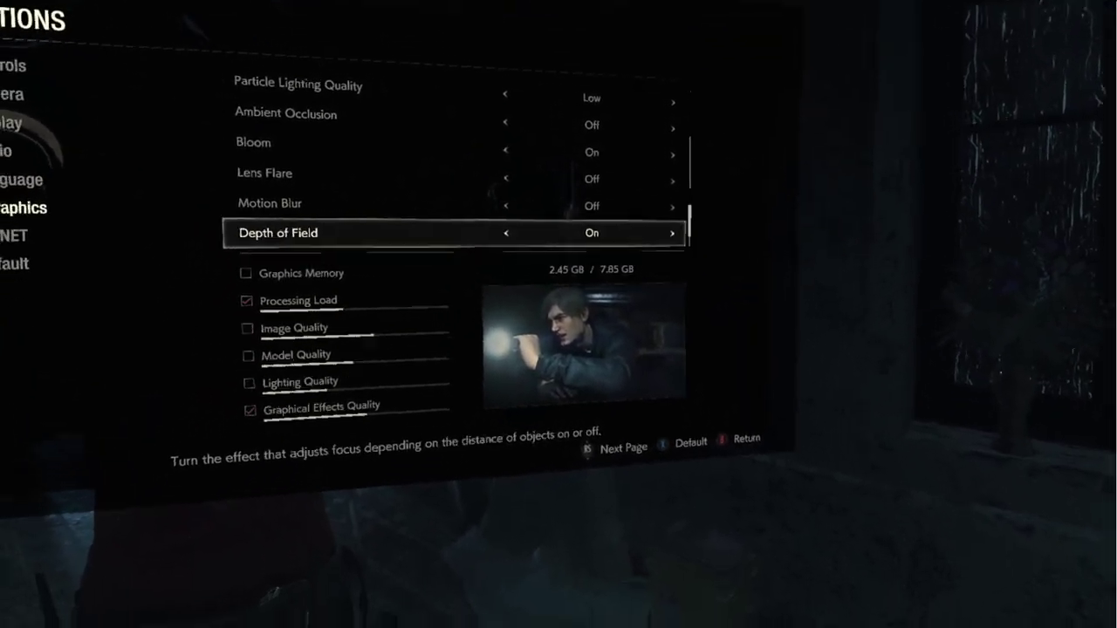
key("Down")
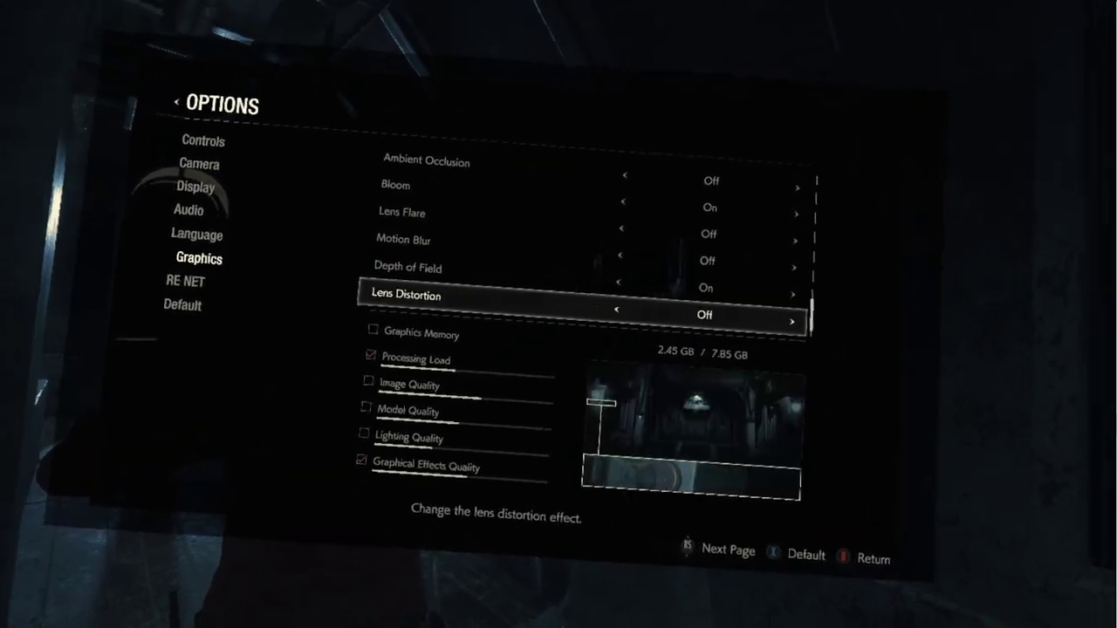
key("Down")
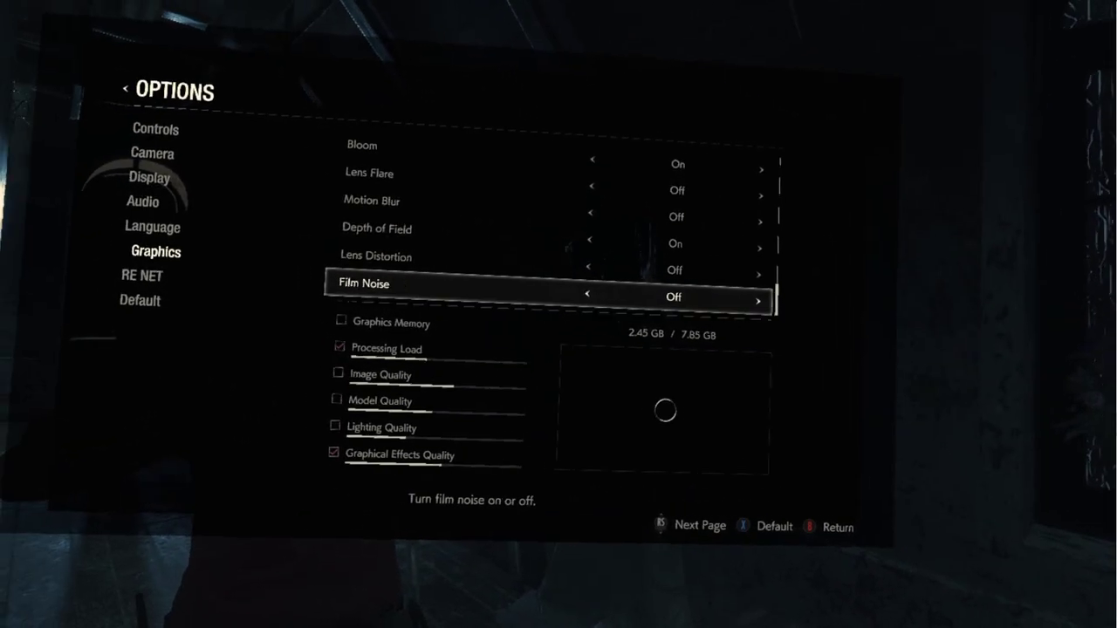
key("Down")
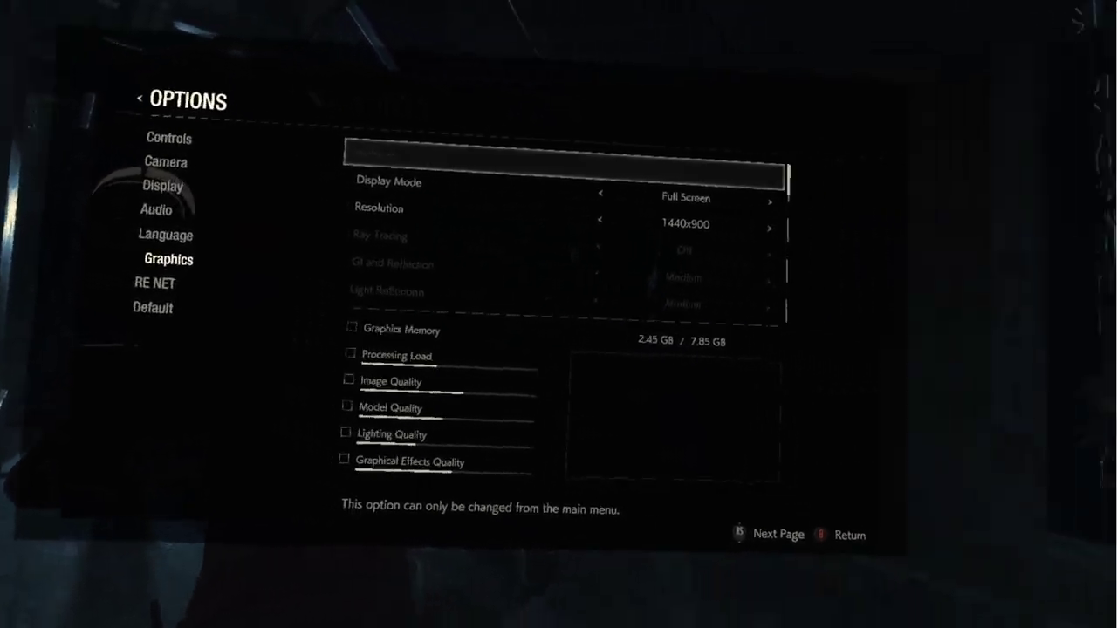
- Switch to File Explorer and examine the mod files in the RE2 folder and the contents of its reframework folder
key("super")
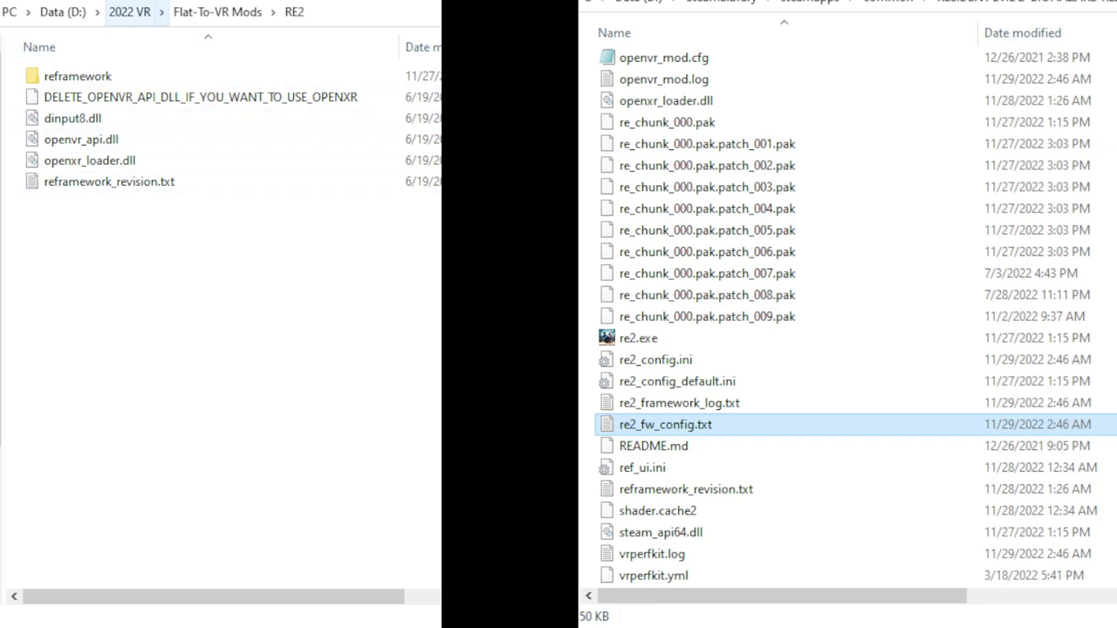
left_click_drag(102, 242, 57, 89)
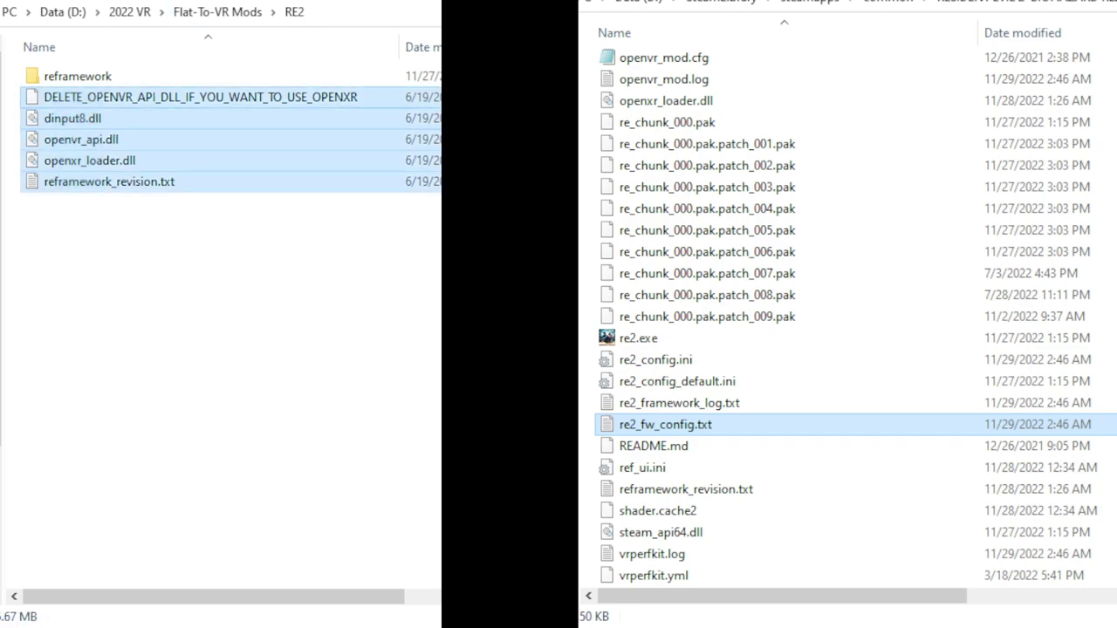
left_click(113, 240)
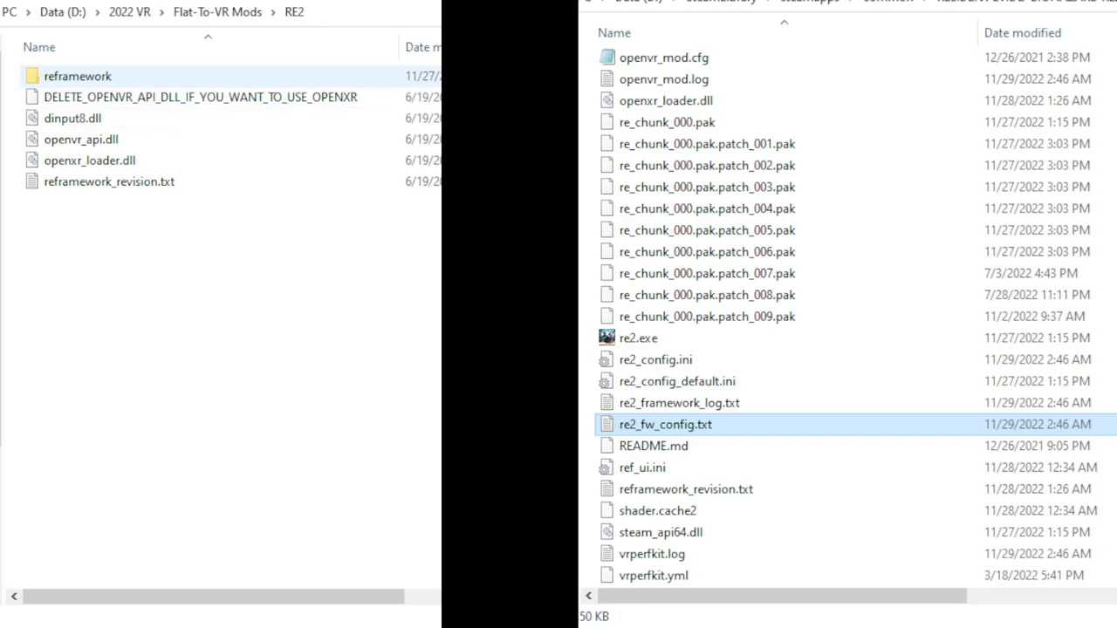
double_click(79, 77)
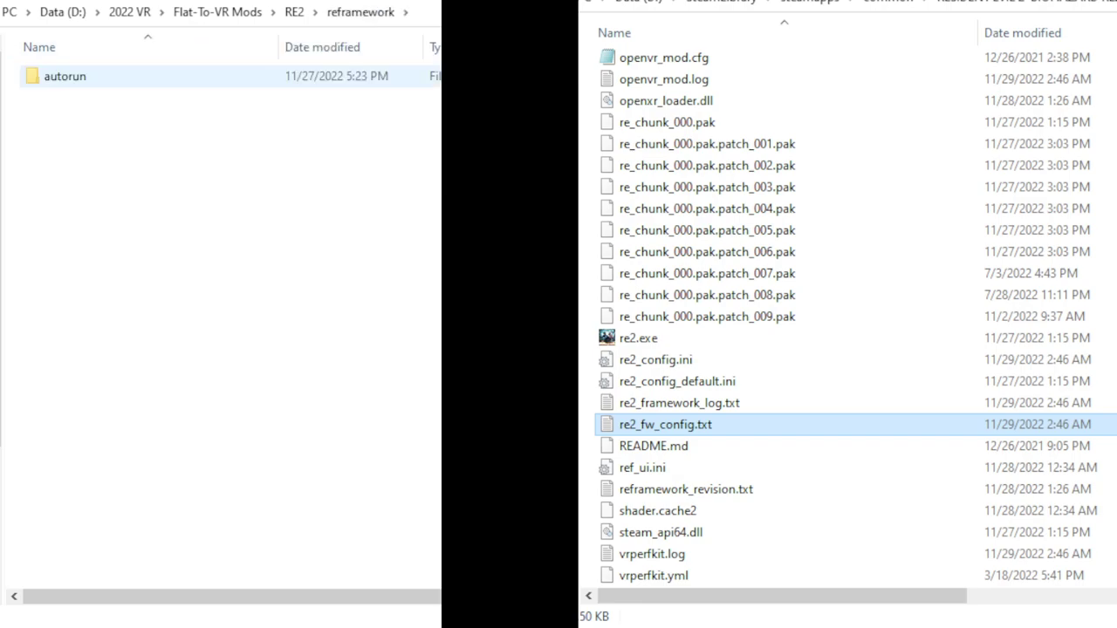
left_click(79, 77)
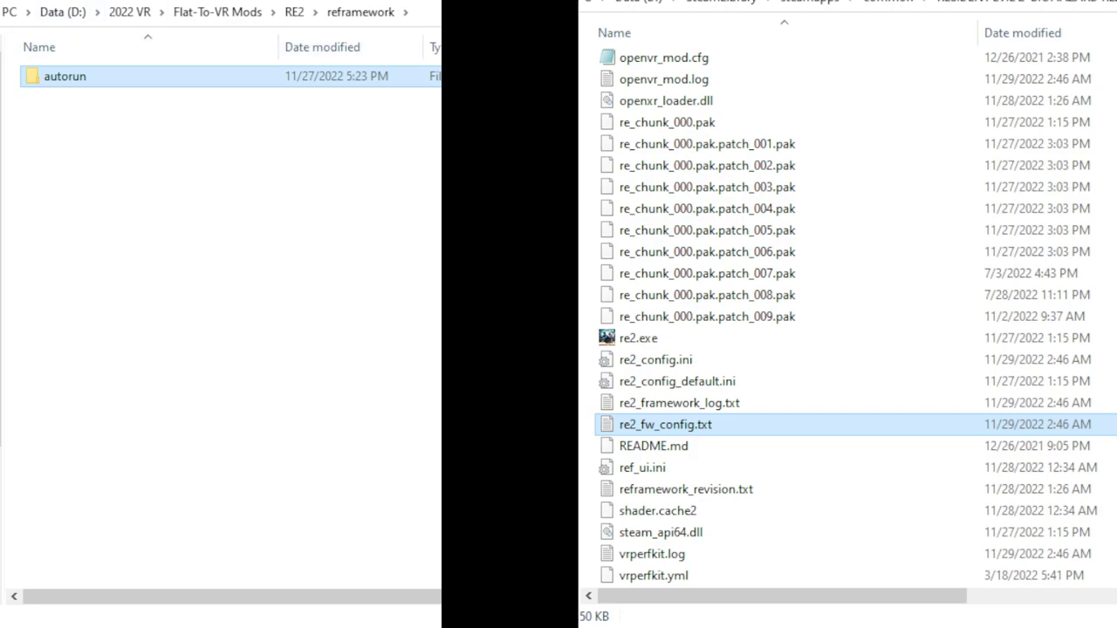
left_click(218, 261)
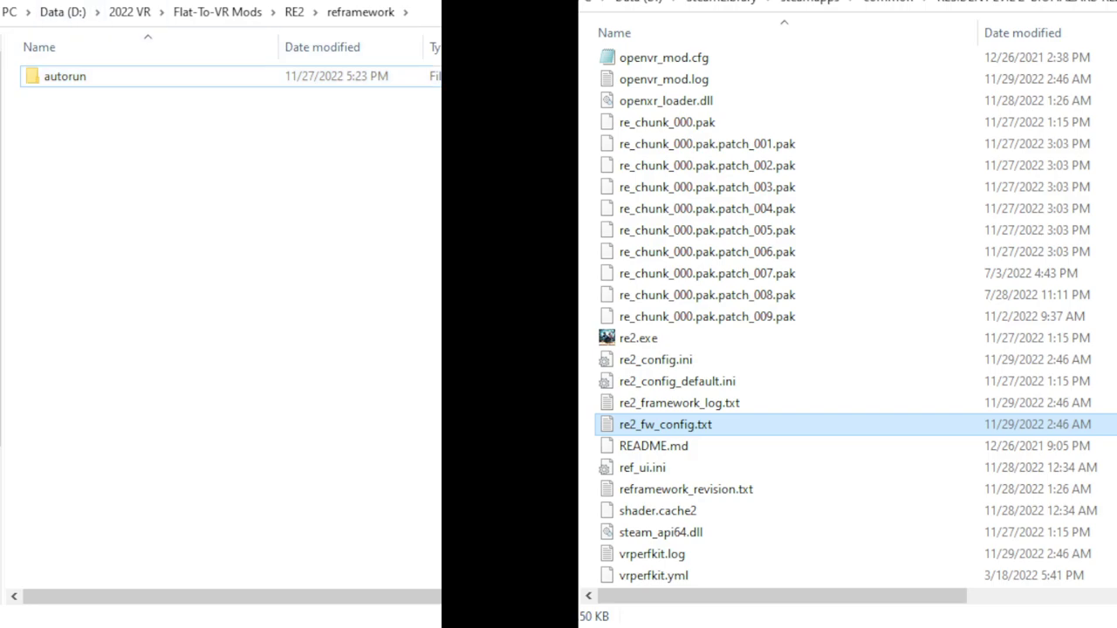
key("alt+Left")
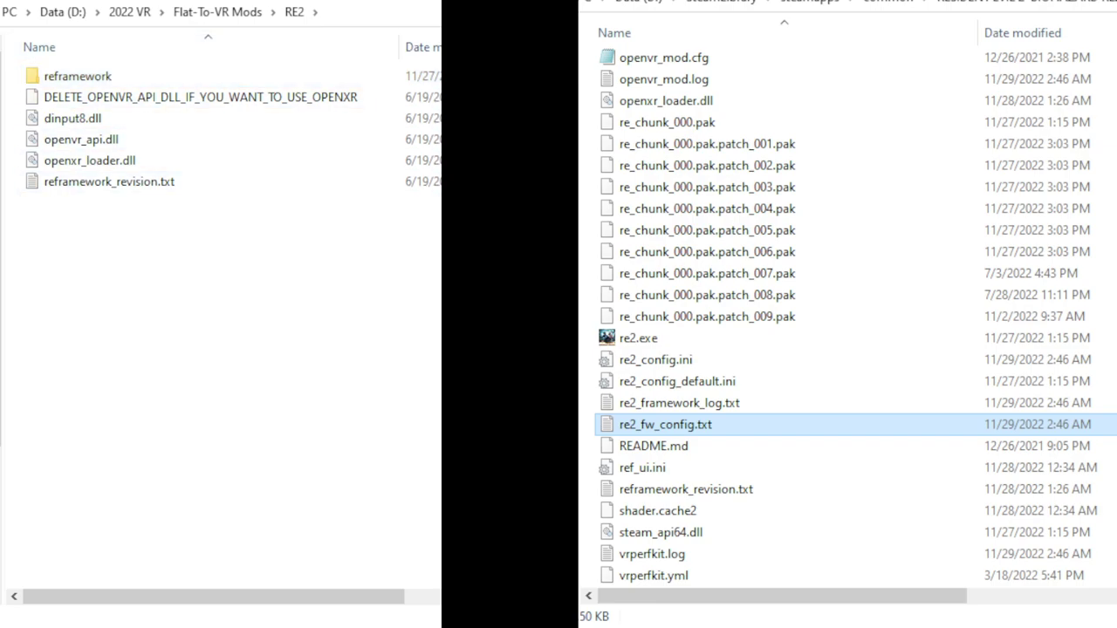
key("Return")
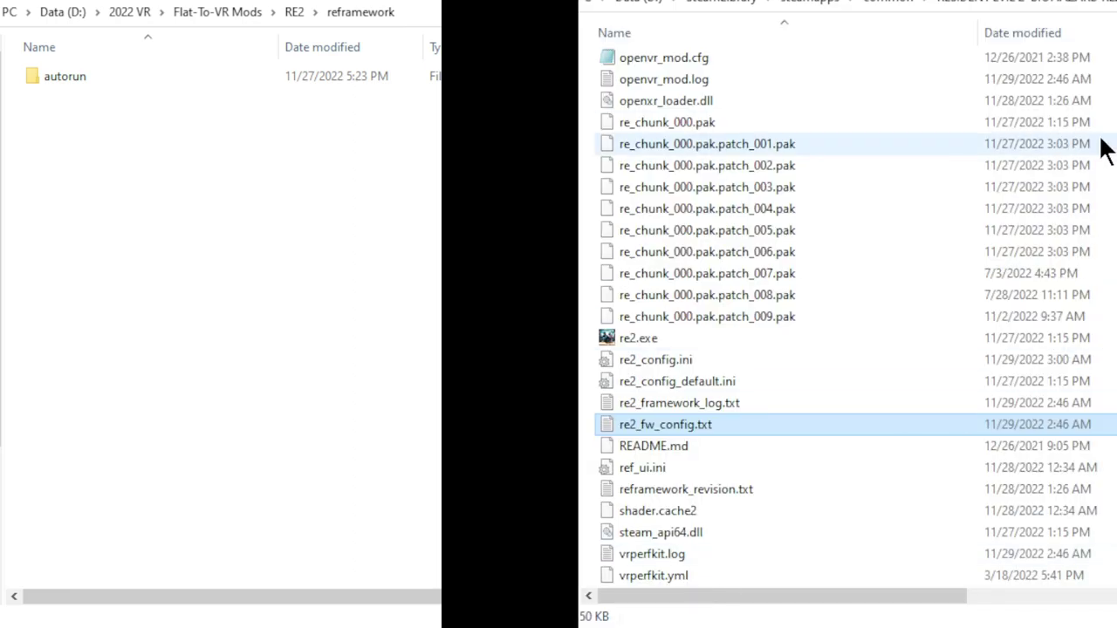
- Examine the reframework folder in the game's installation folder, its autorun subfolder, and the separate autorun folder beside reframework
scroll(1103, 149, "up", 8)
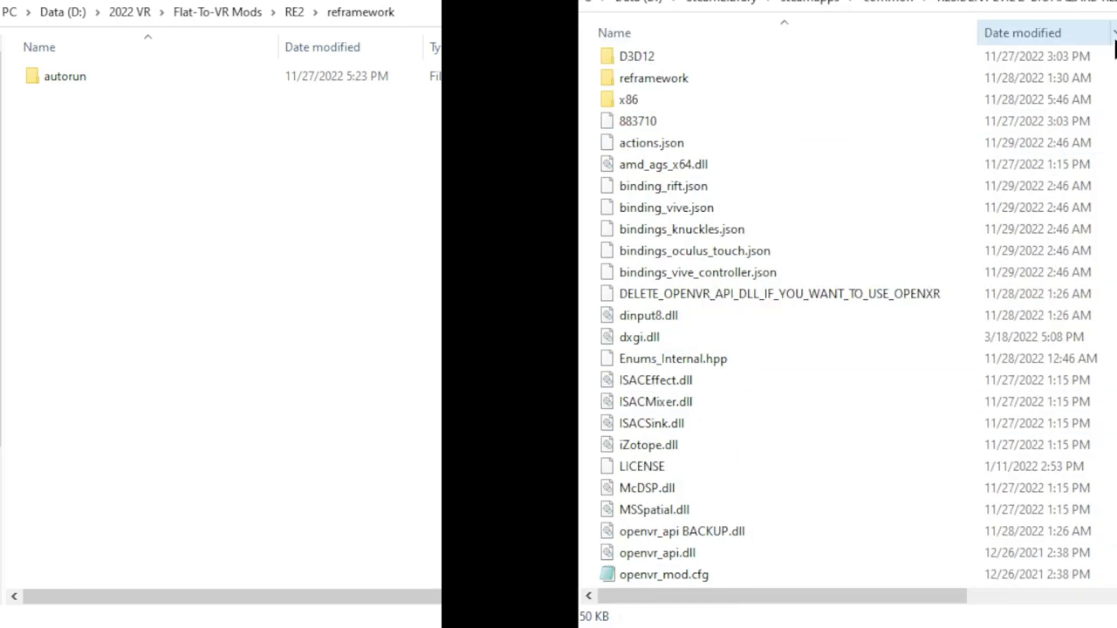
left_click(681, 78)
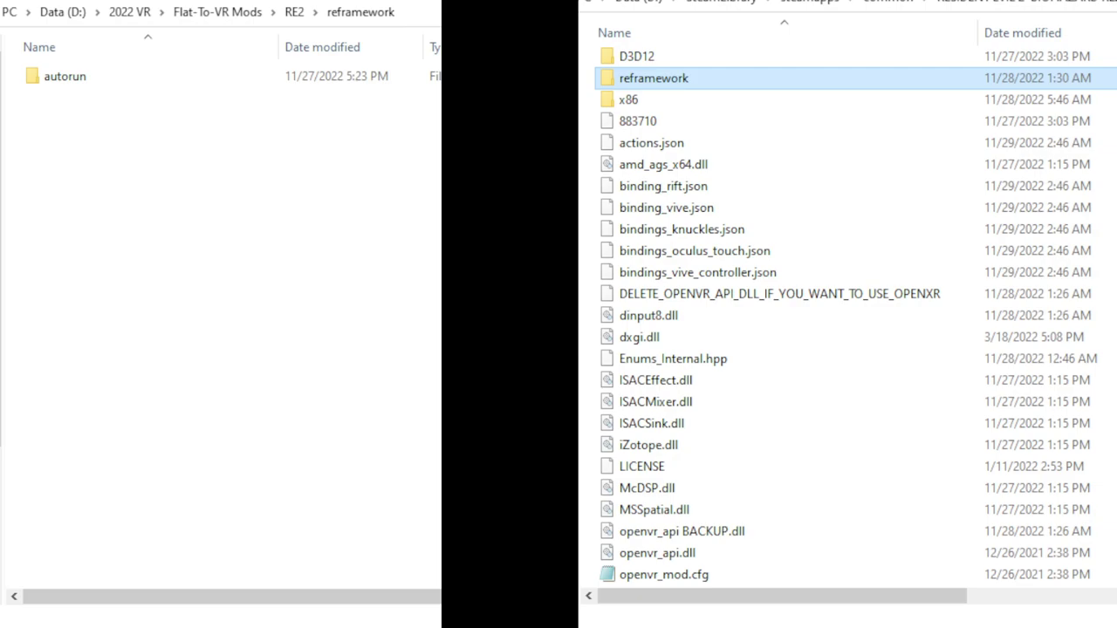
double_click(662, 79)
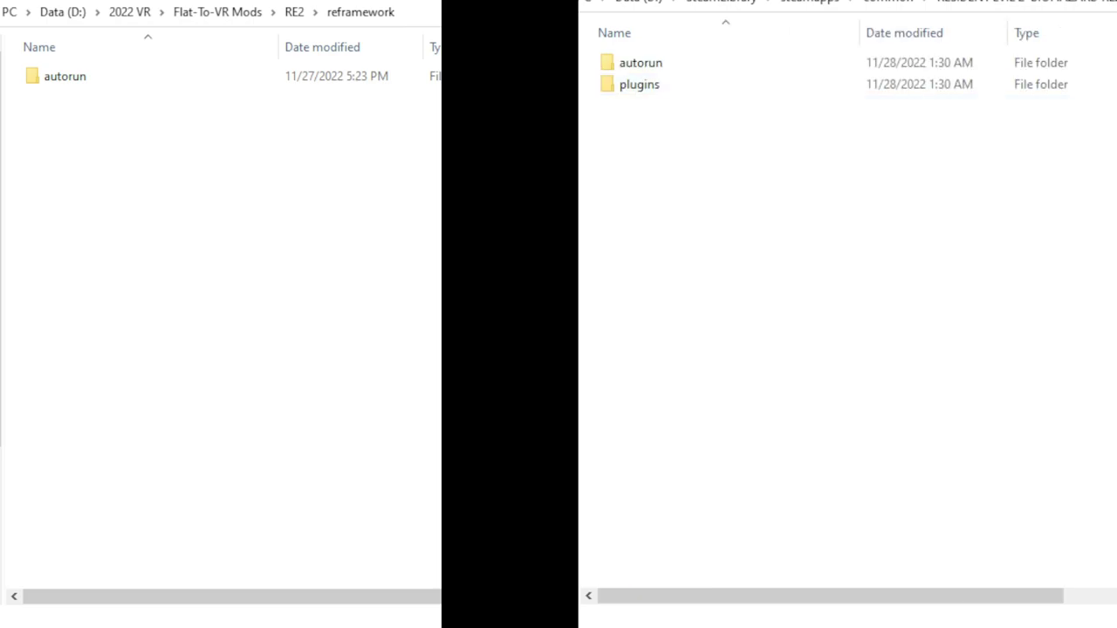
left_click(641, 63)
double_click(641, 63)
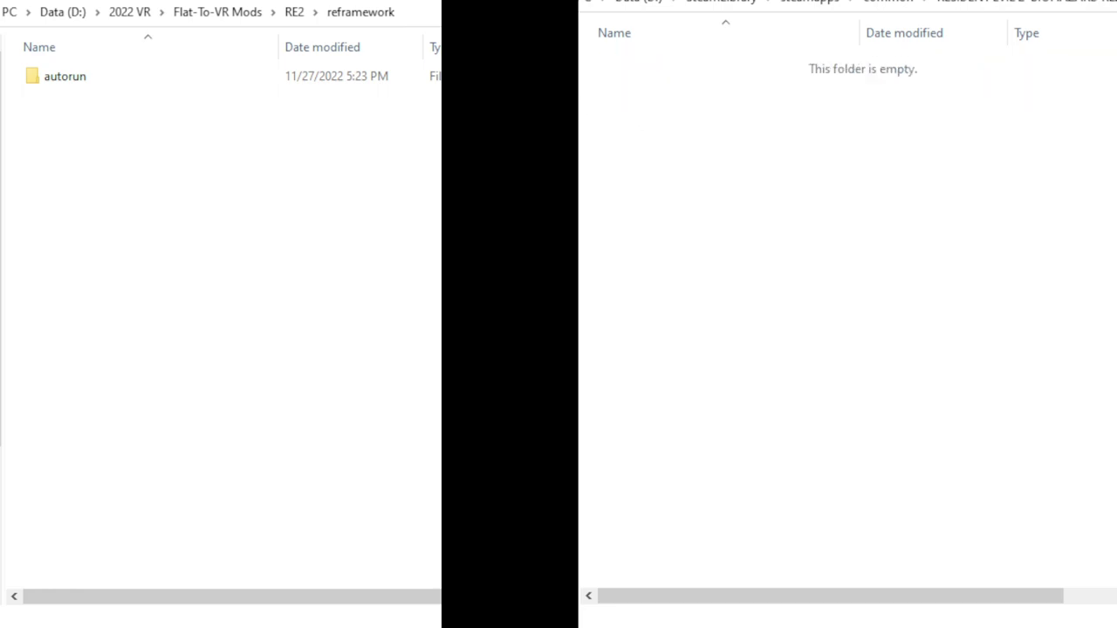
key("alt+Left")
key("alt+Left")
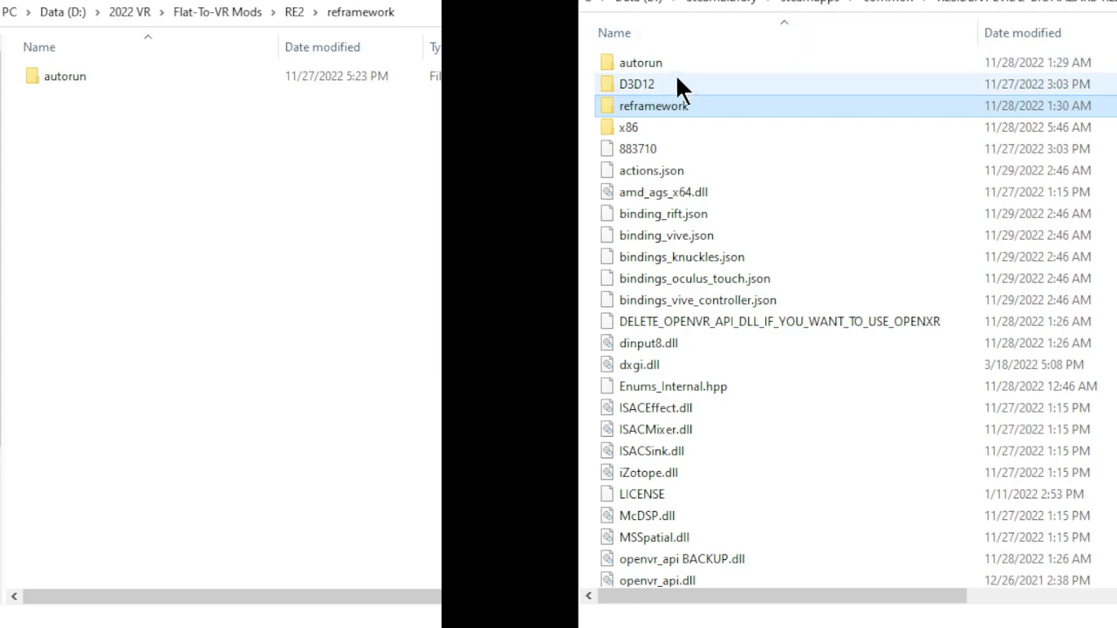
left_click(643, 60)
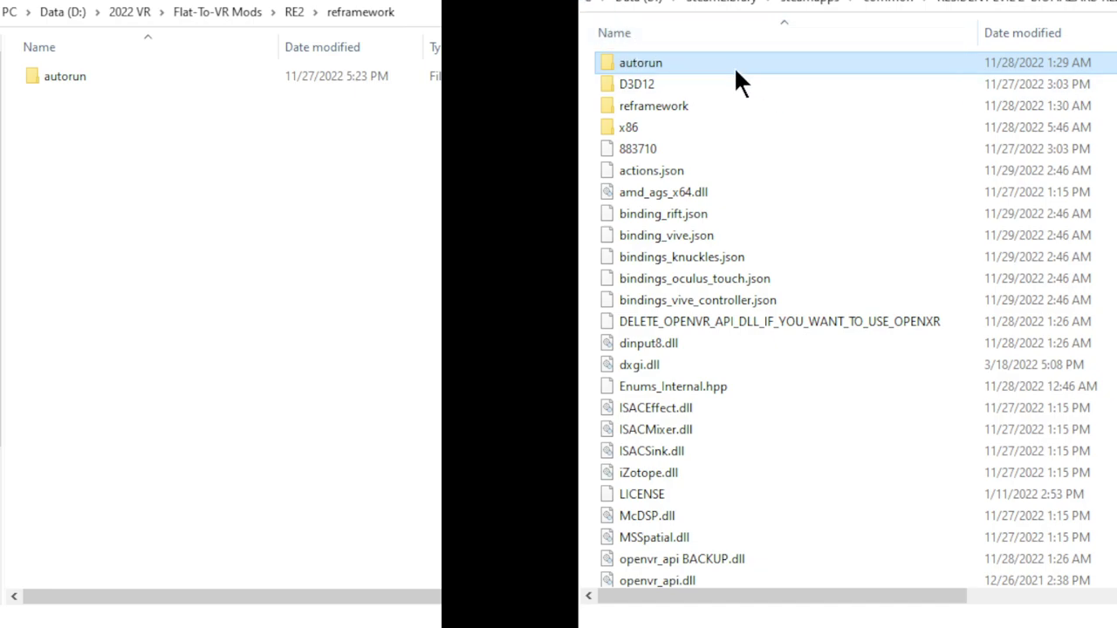
double_click(662, 114)
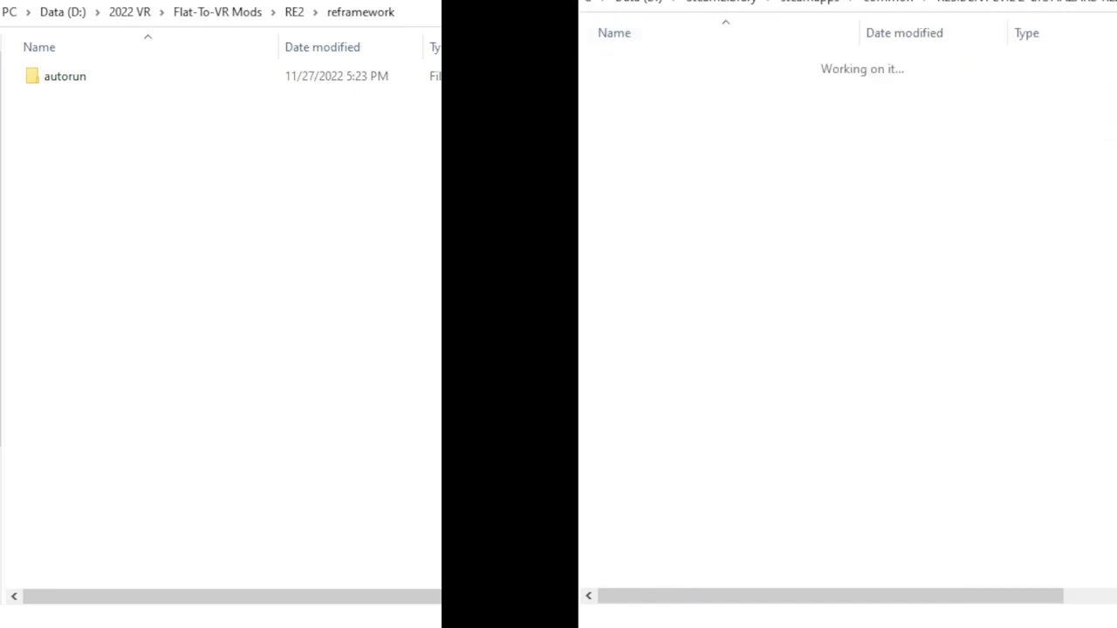
key("alt+Left")
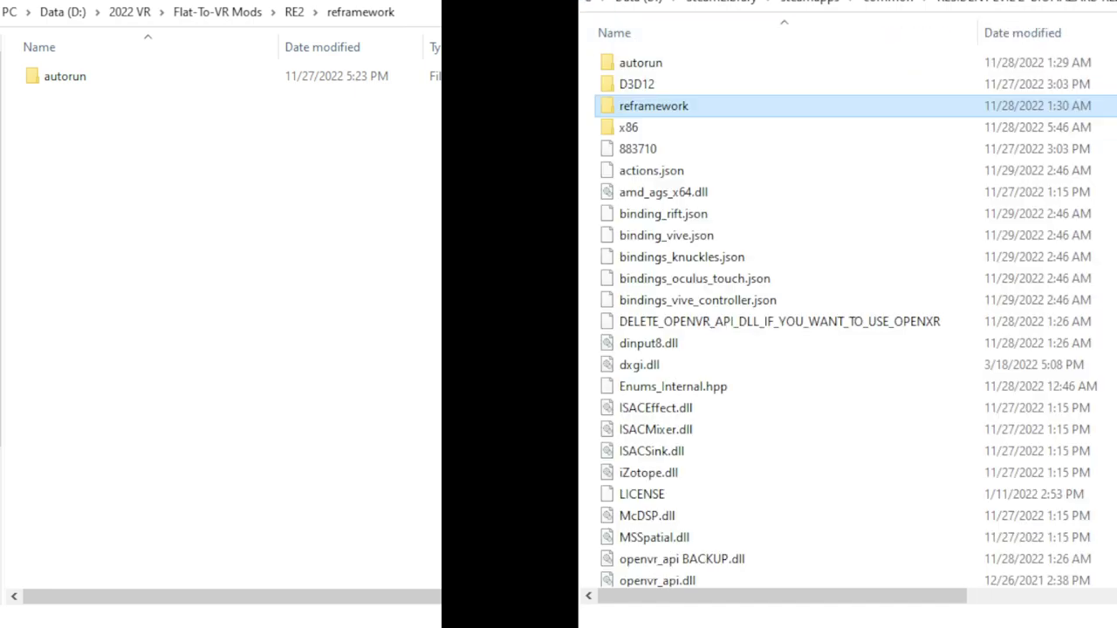